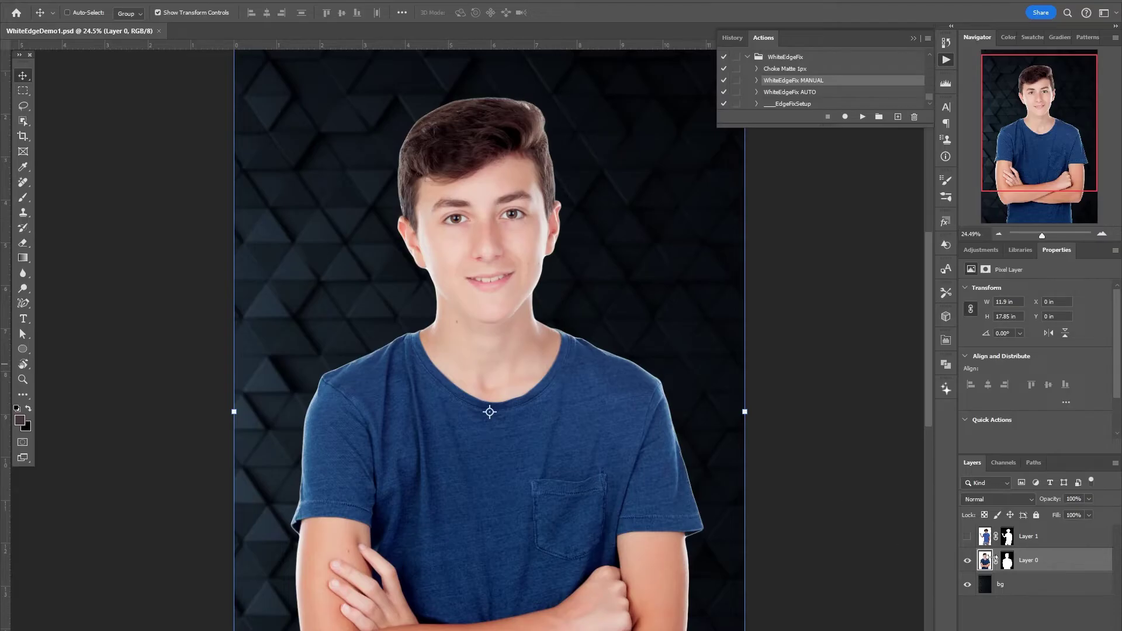
Disable and re-enable Layer 0's mask to compare the cutout edge
right_click(1006, 561)
click(1047, 460)
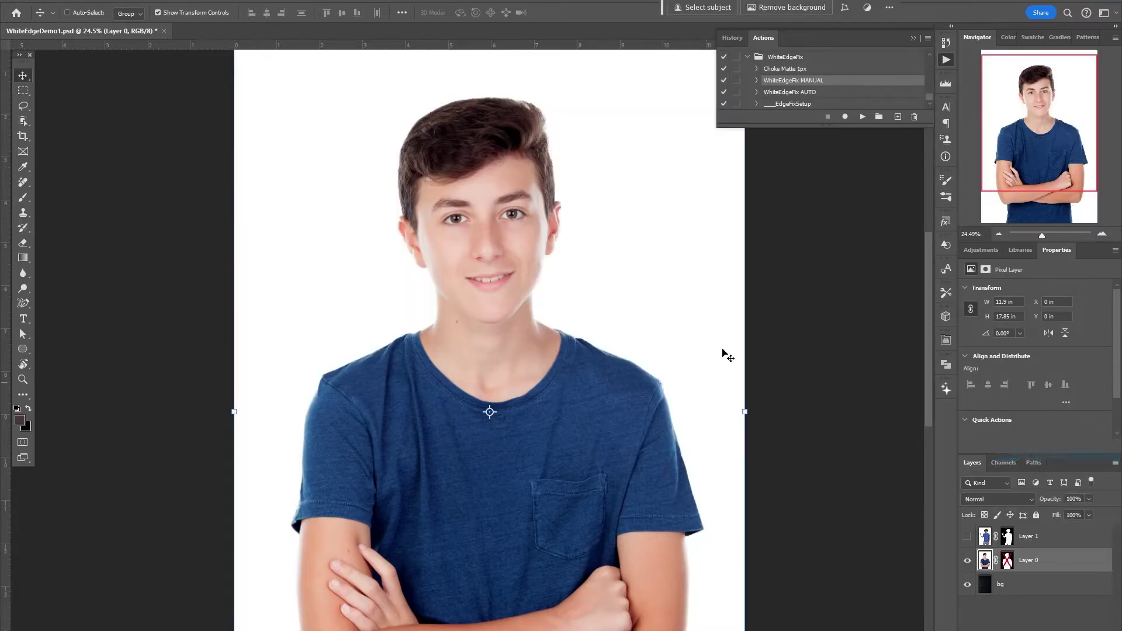
right_click(1010, 567)
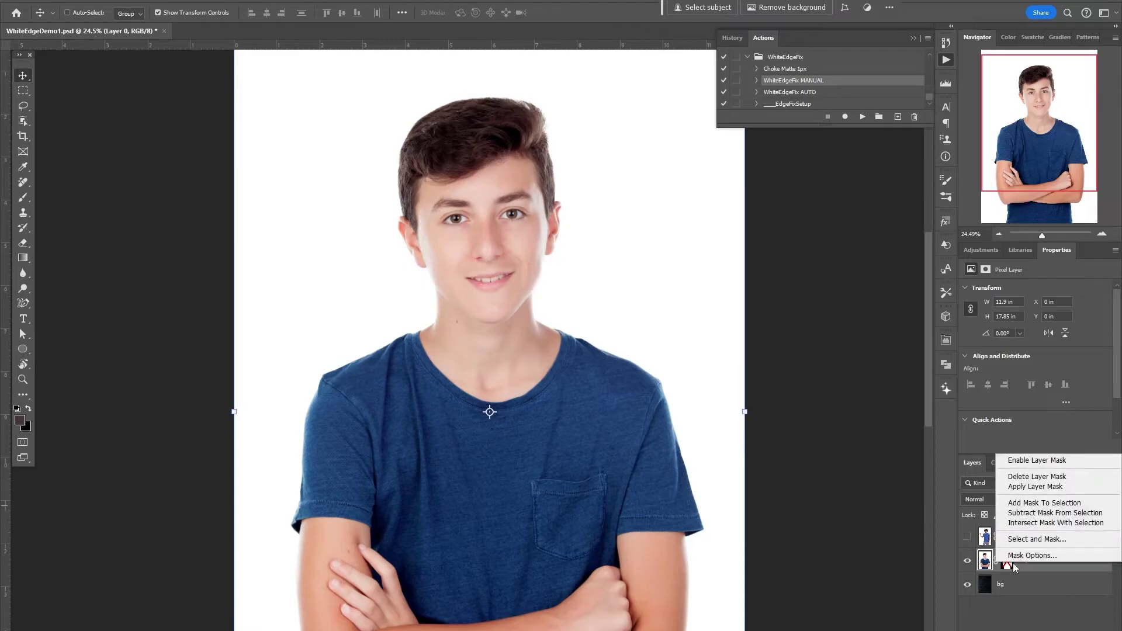
click(1041, 461)
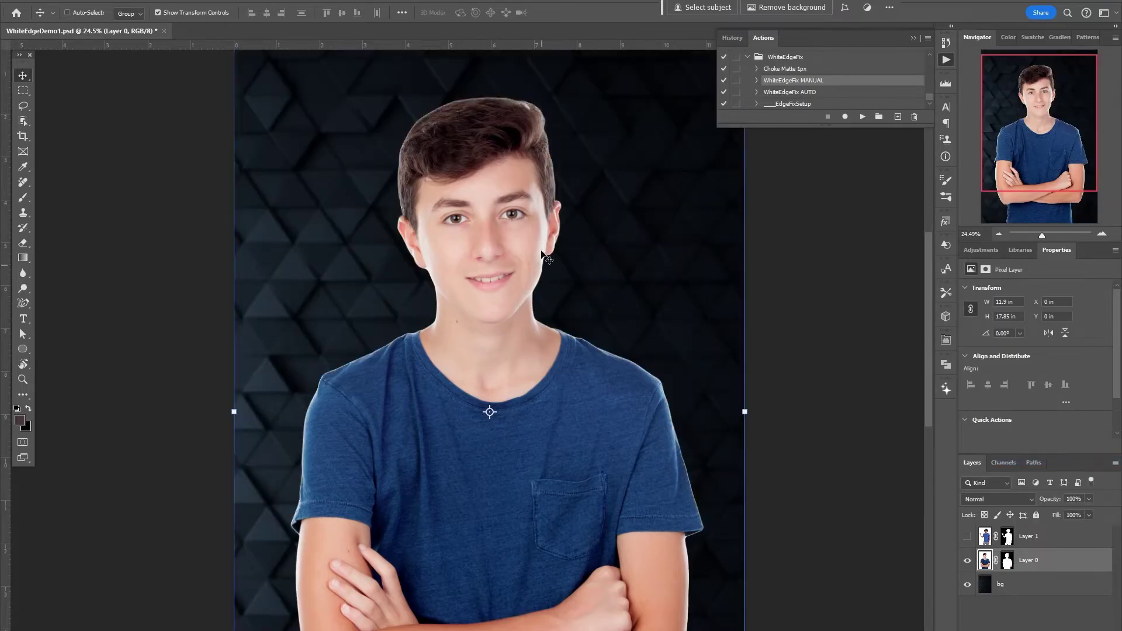
Browse the EdgeFix actions and select Choke Matte 1px in the Actions panel
click(790, 69)
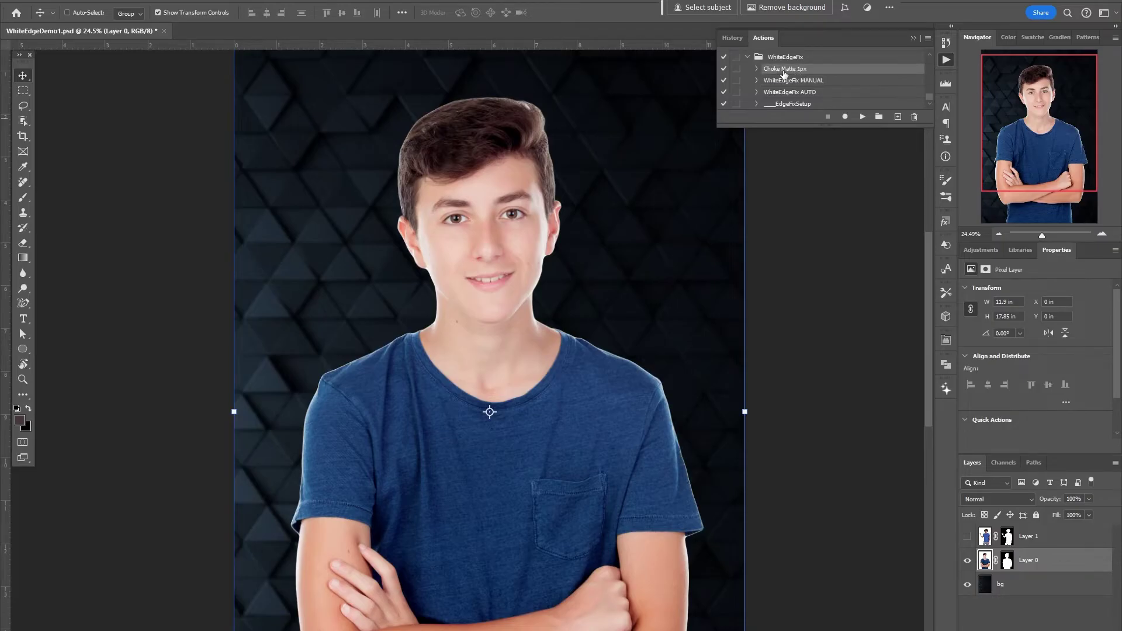
click(774, 82)
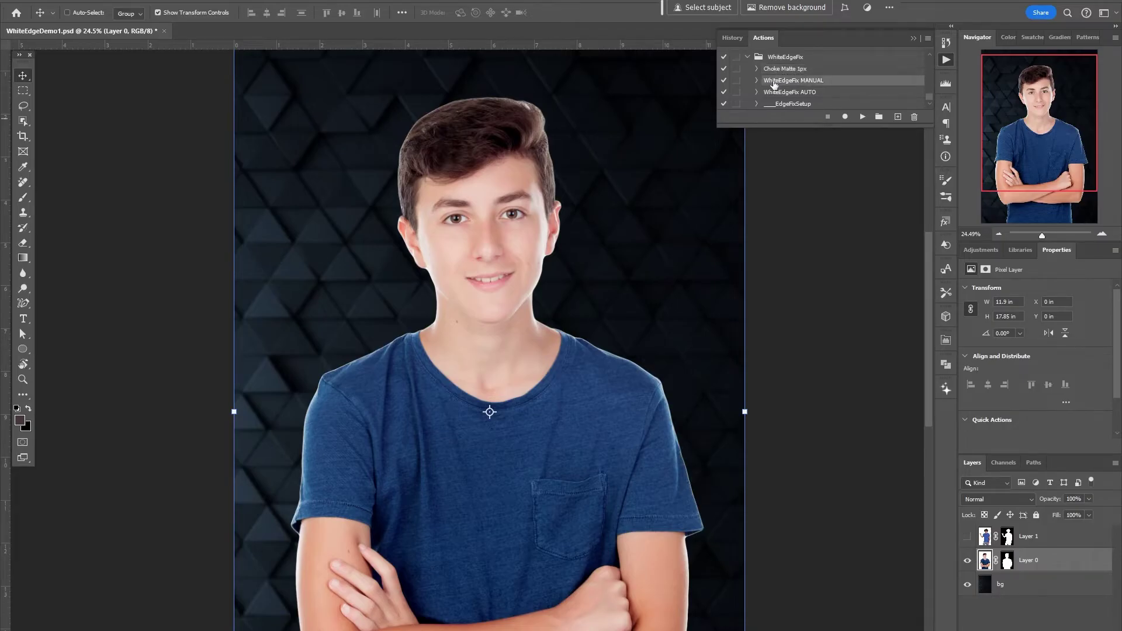
click(783, 93)
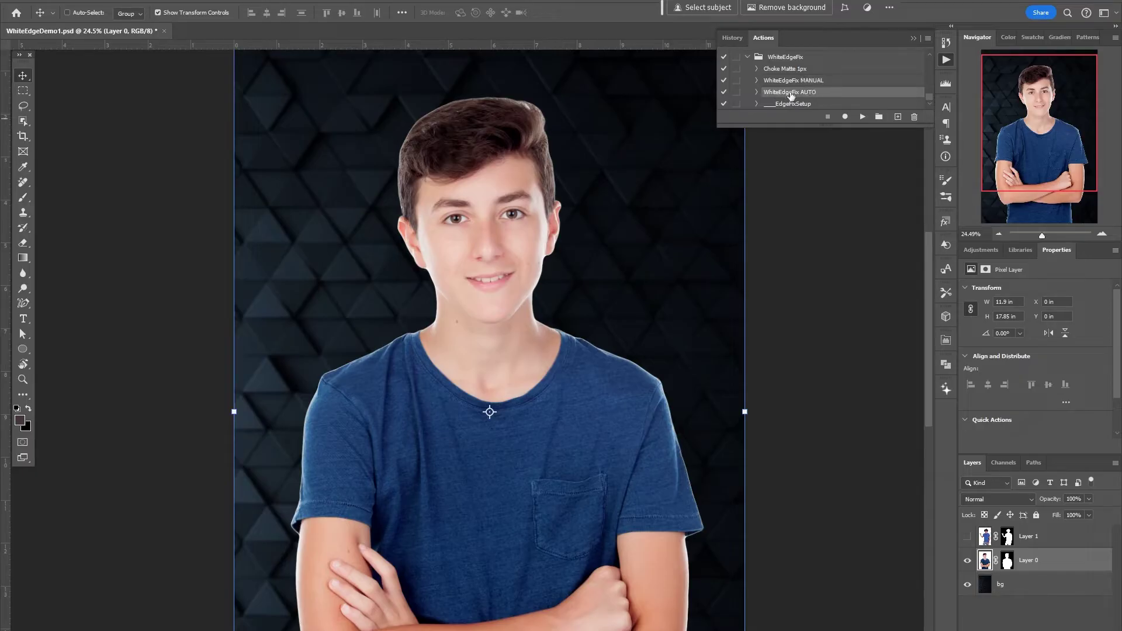
click(790, 106)
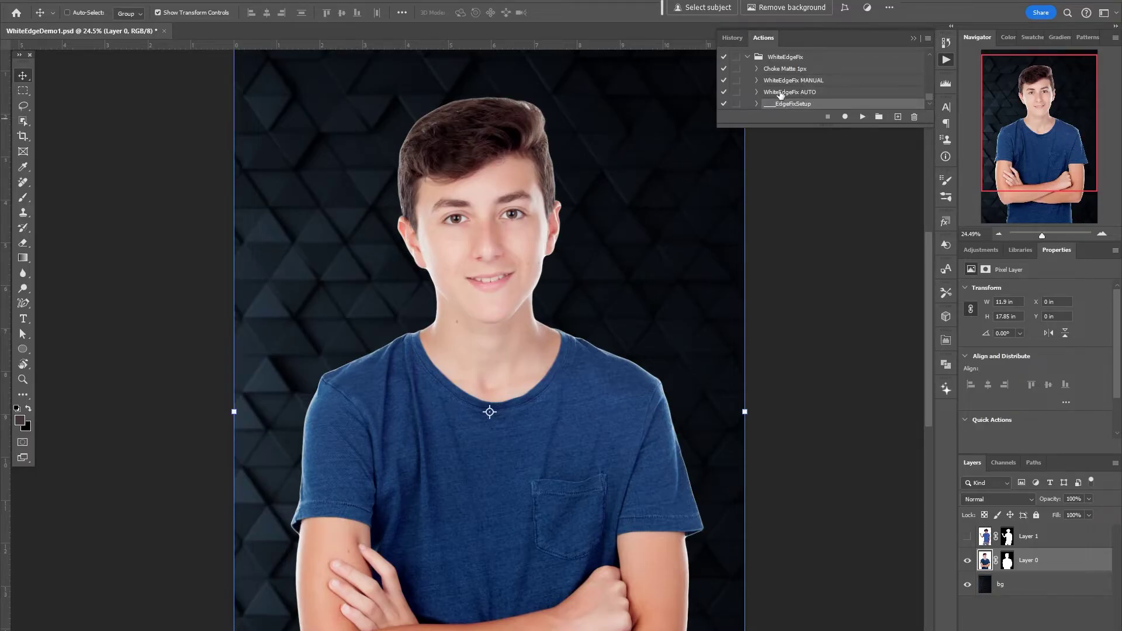
click(783, 70)
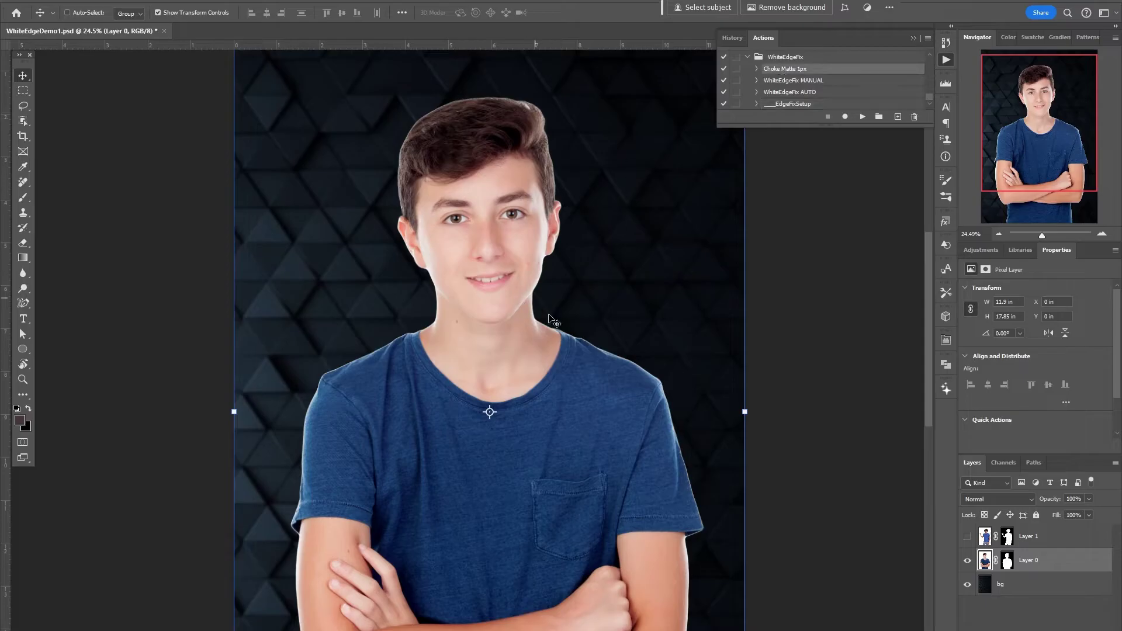
Run the Choke Matte 1px action twice on the zoomed-in neck edge, then zoom back out
scroll(547, 325, up, 8)
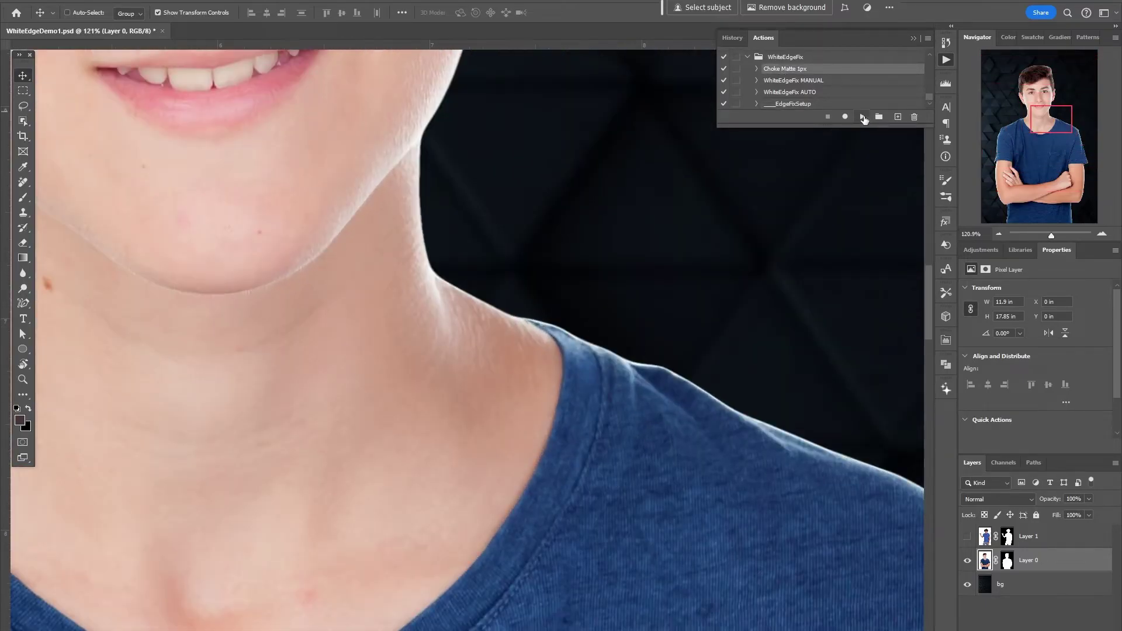
click(865, 116)
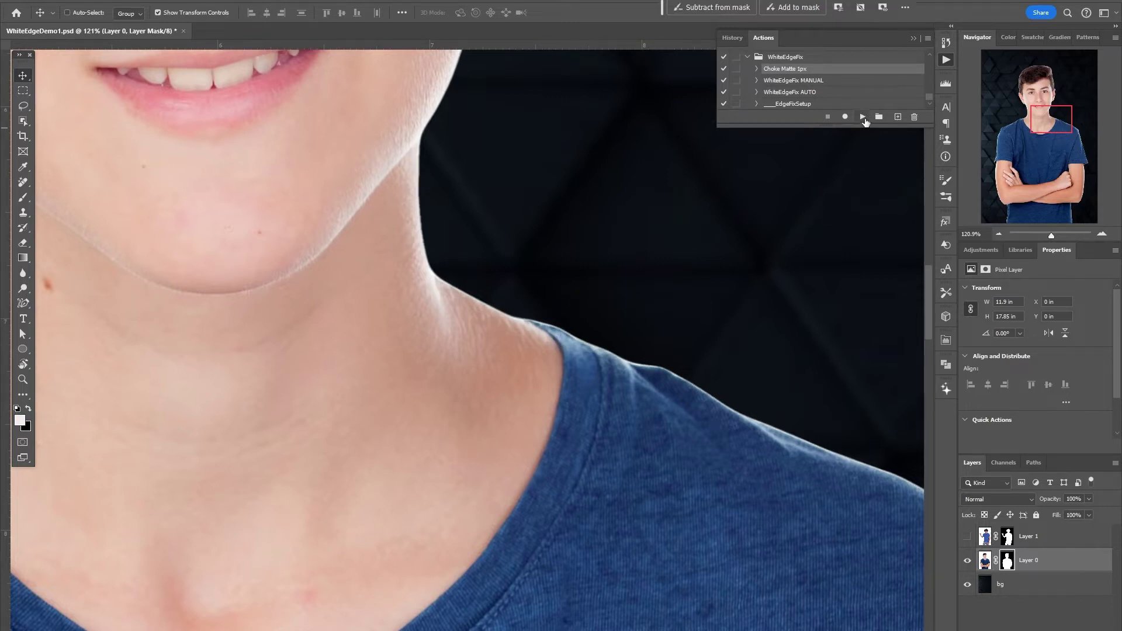
click(863, 117)
scroll(585, 336, down, 2)
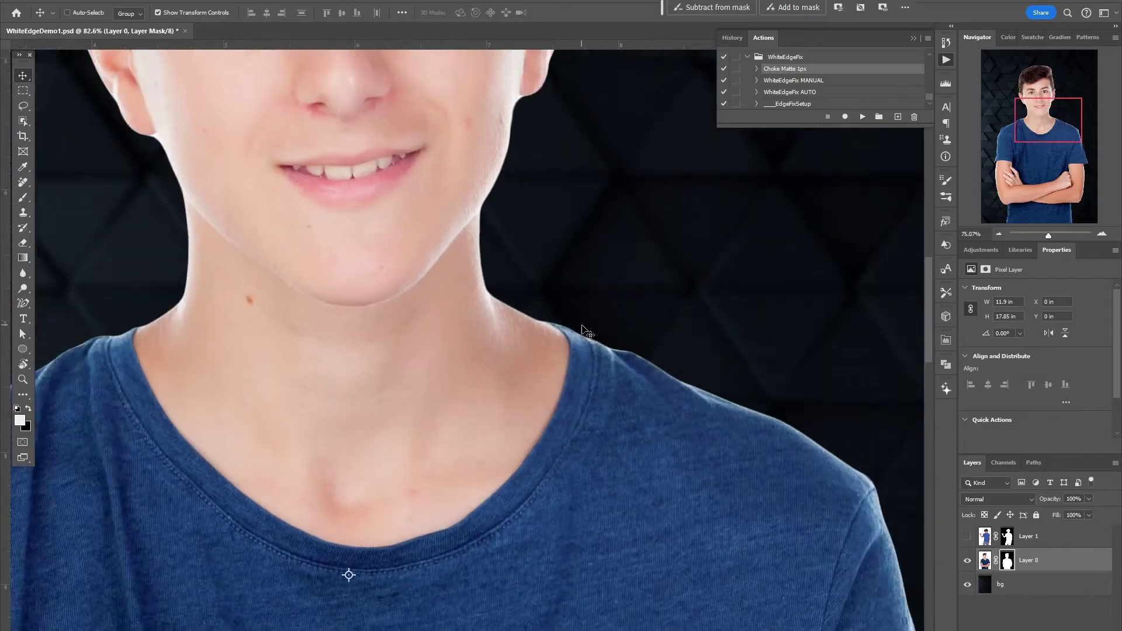
scroll(585, 331, down, 3)
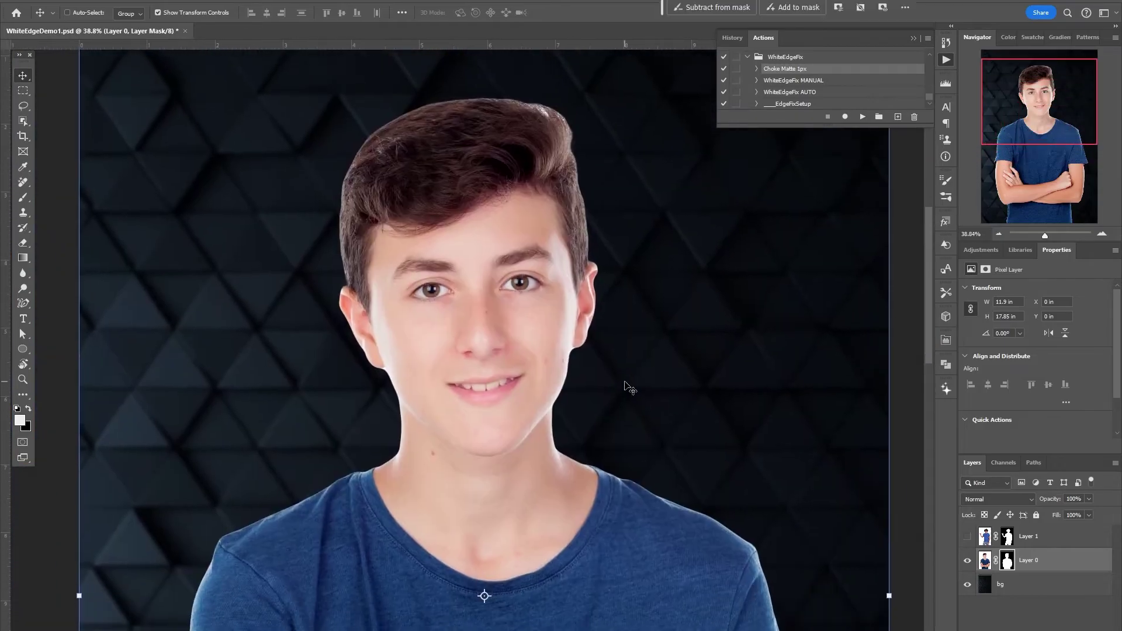
scroll(623, 389, down, 2)
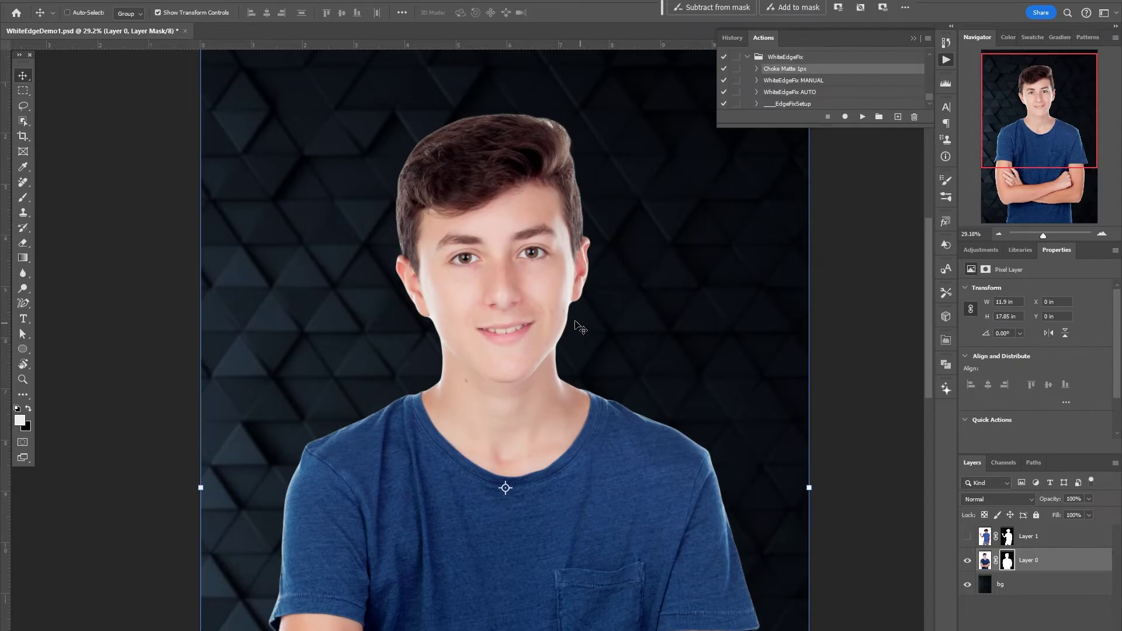
click(46, 0)
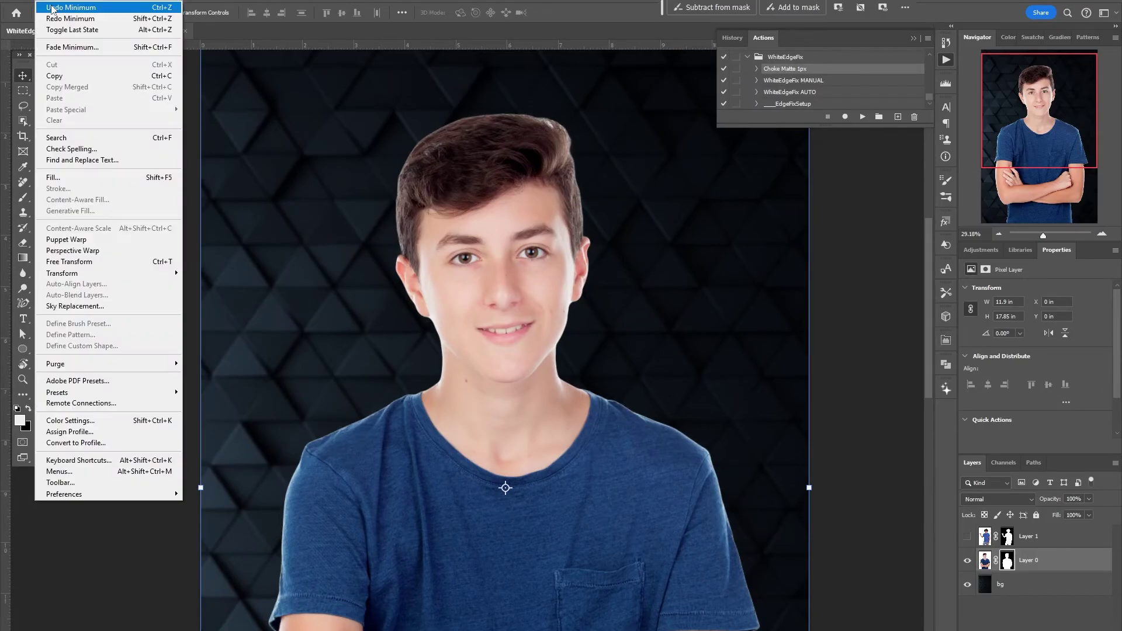
Undo the last Minimum choke, recentre the head, and run the WhiteEdgeFix MANUAL action
click(53, 8)
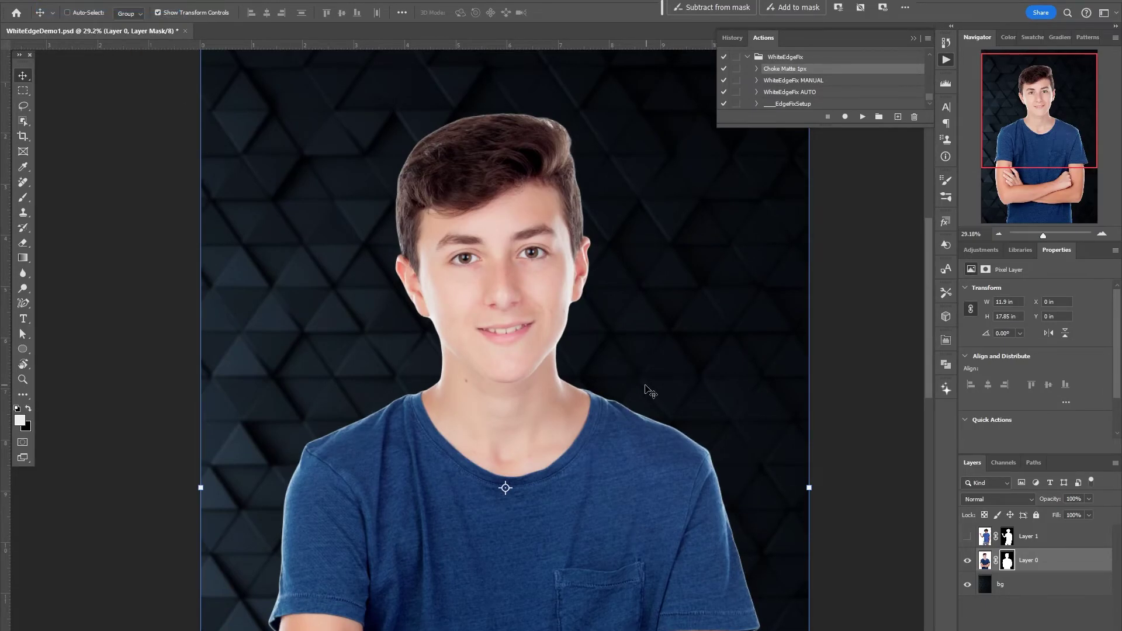
scroll(636, 388, up, 1)
drag(609, 271, 620, 303)
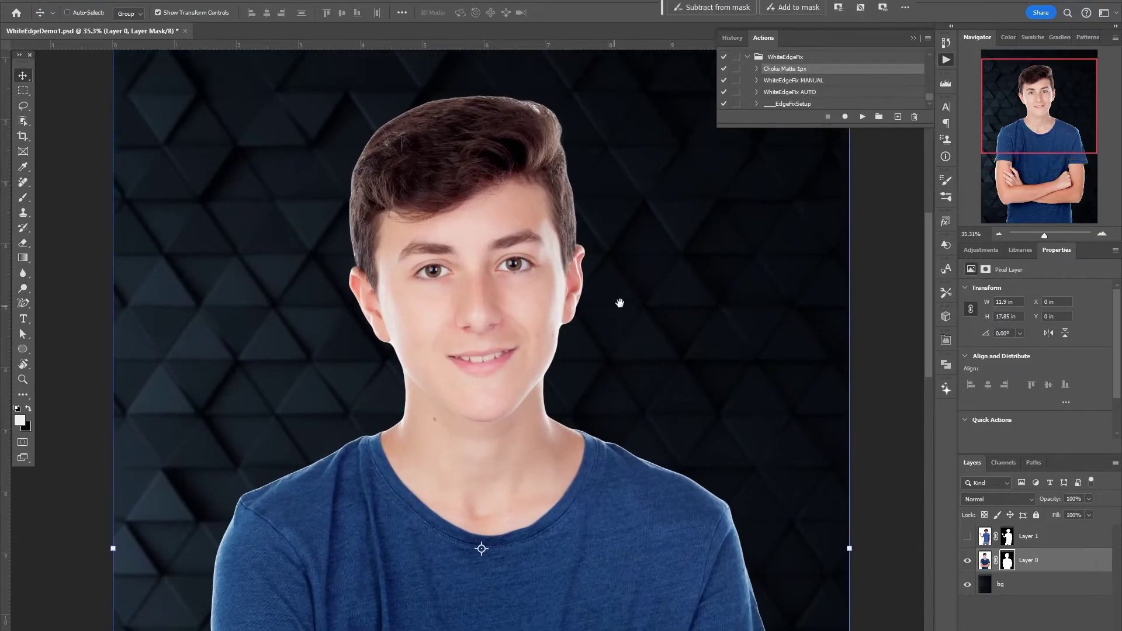
click(795, 82)
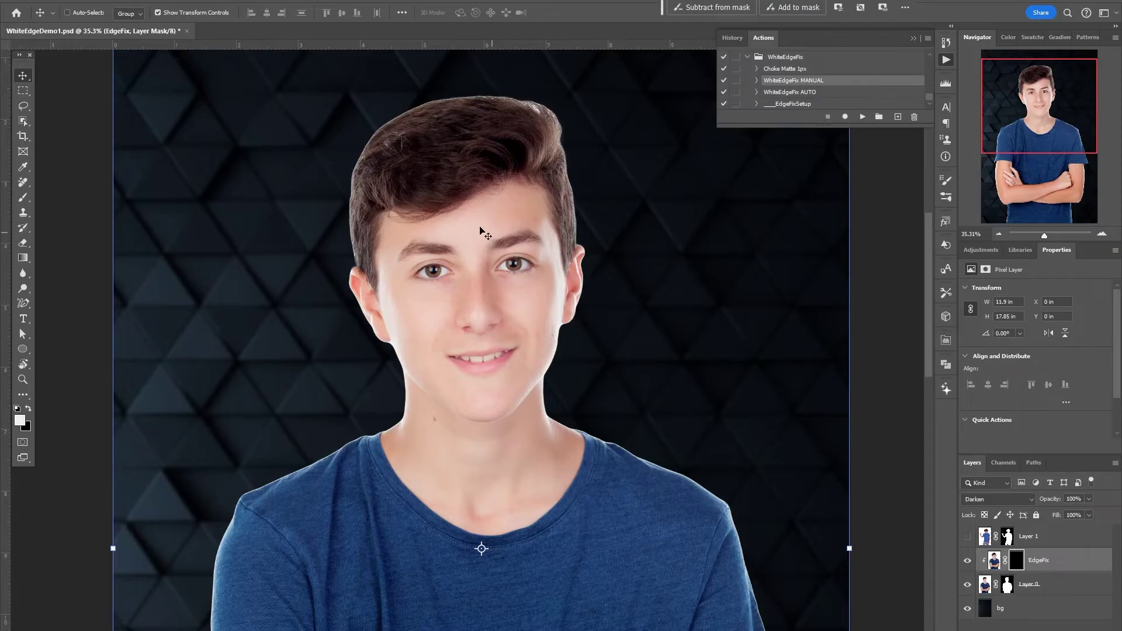
click(25, 199)
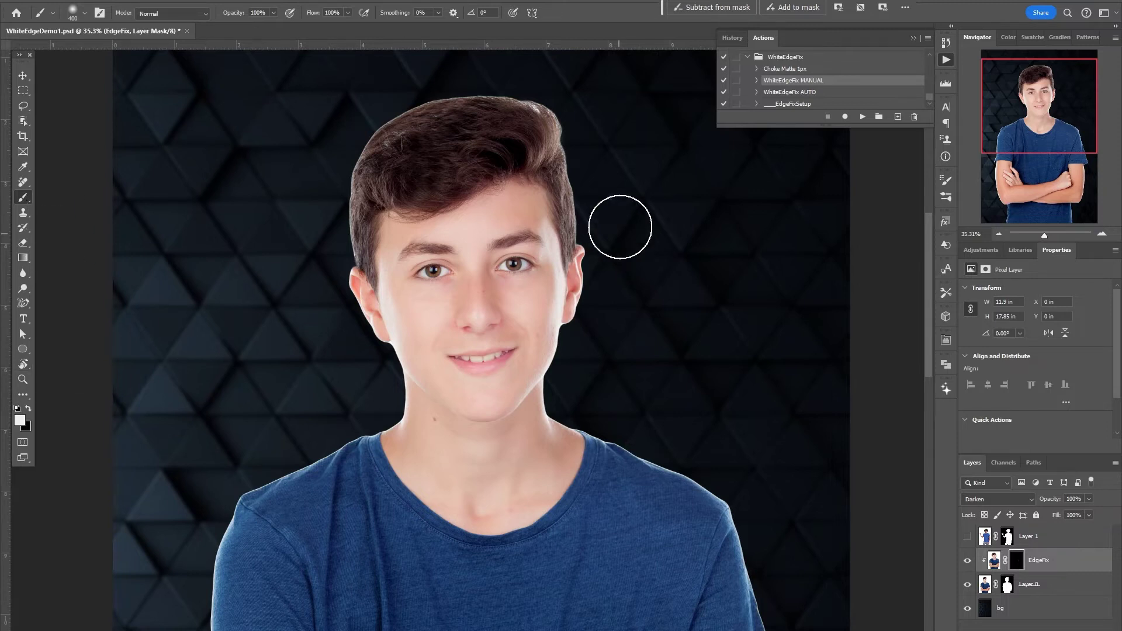
Paint the EdgeFix mask along the hair's right edge with a smaller brush, then set opacity to 82%
key(bracketleft)
key(bracketleft)
key(bracketleft)
key(bracketleft)
key(bracketleft)
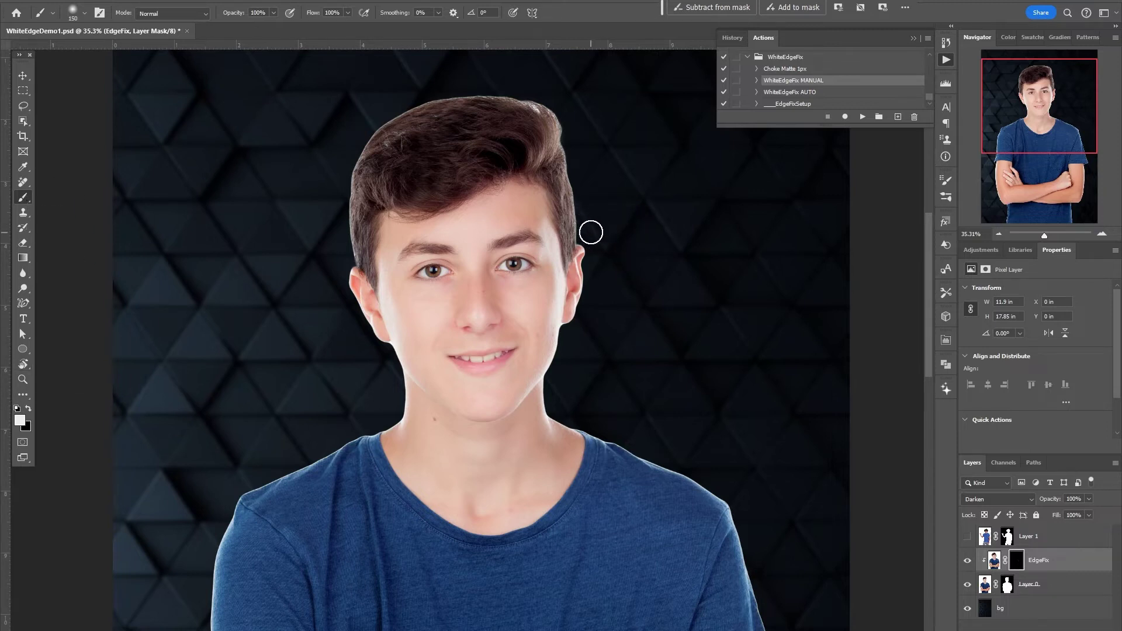
mouse_move(574, 196)
mouse_down()
mouse_move(565, 124)
mouse_move(532, 103)
mouse_move(557, 112)
mouse_move(475, 88)
mouse_move(516, 100)
mouse_move(418, 104)
mouse_move(381, 121)
mouse_move(361, 147)
mouse_move(345, 256)
mouse_up()
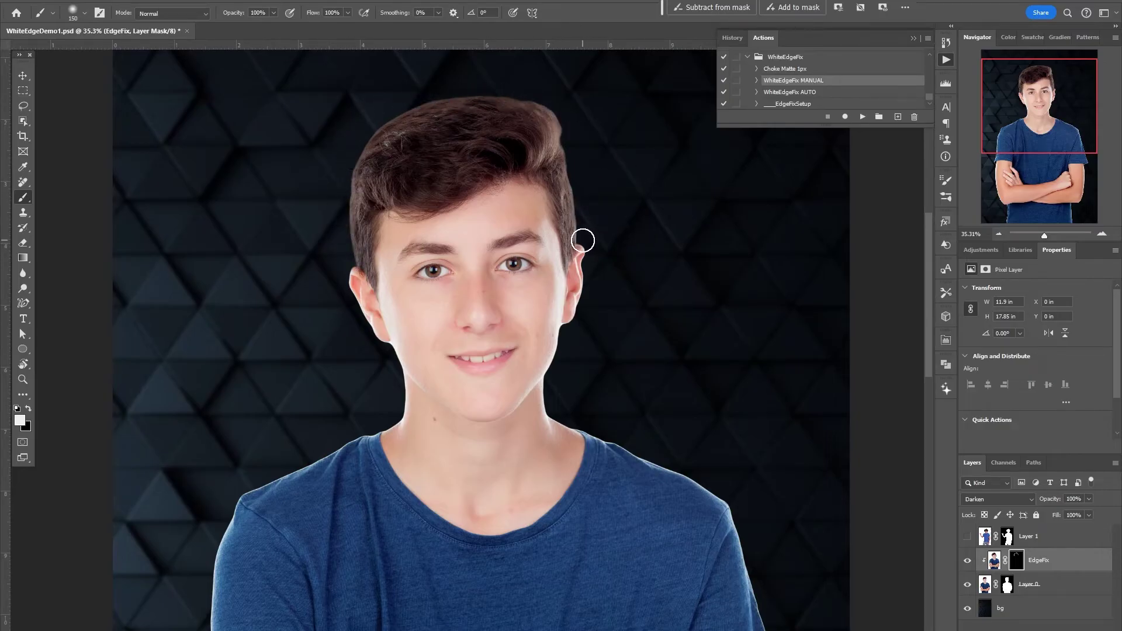
scroll(588, 170, up, 3)
drag(569, 141, 581, 303)
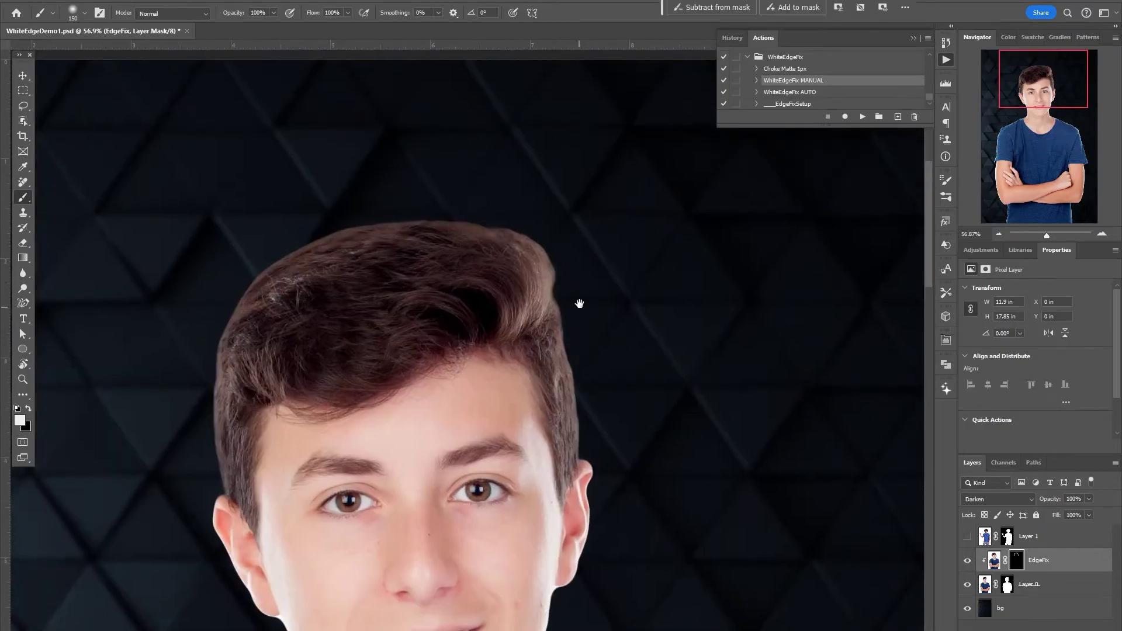
scroll(581, 302, up, 3)
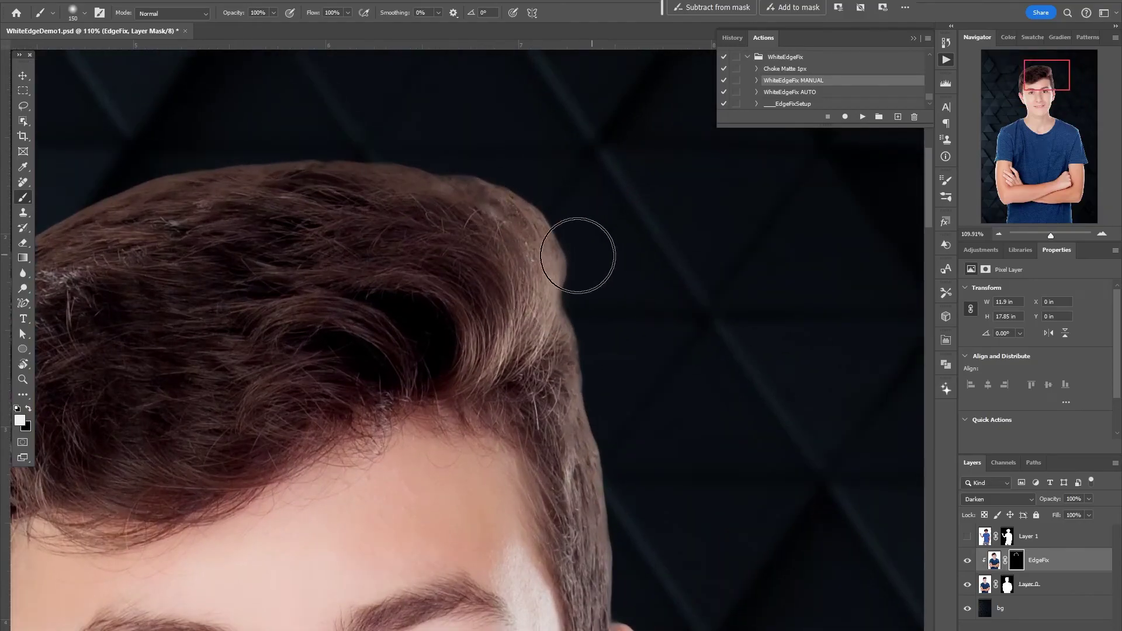
click(1090, 499)
drag(1090, 513, 1079, 515)
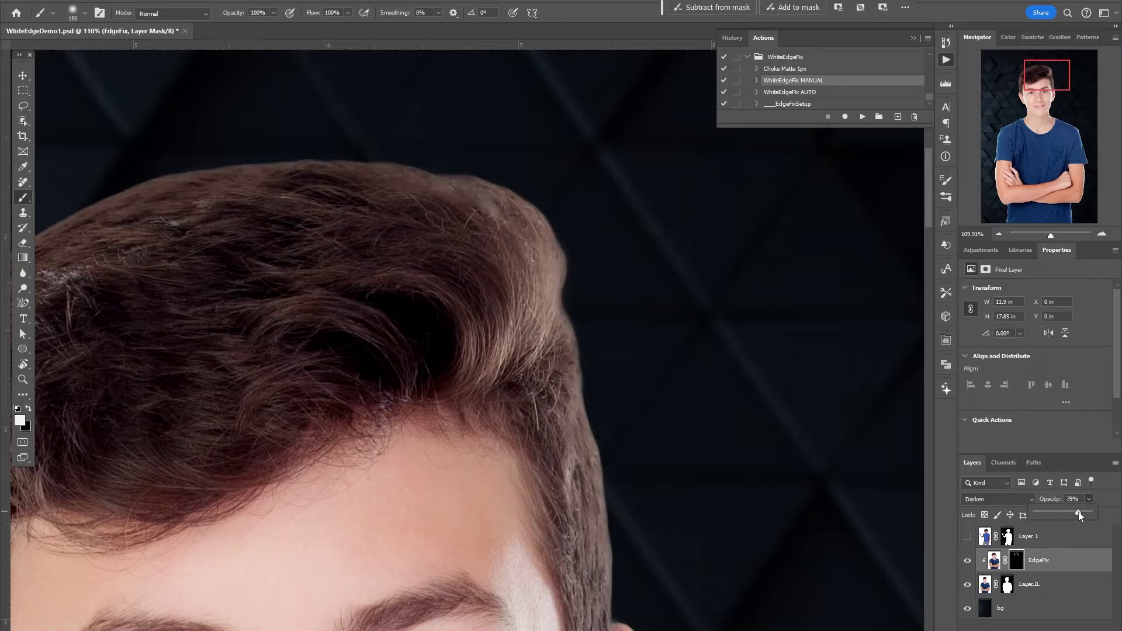
scroll(555, 226, down, 3)
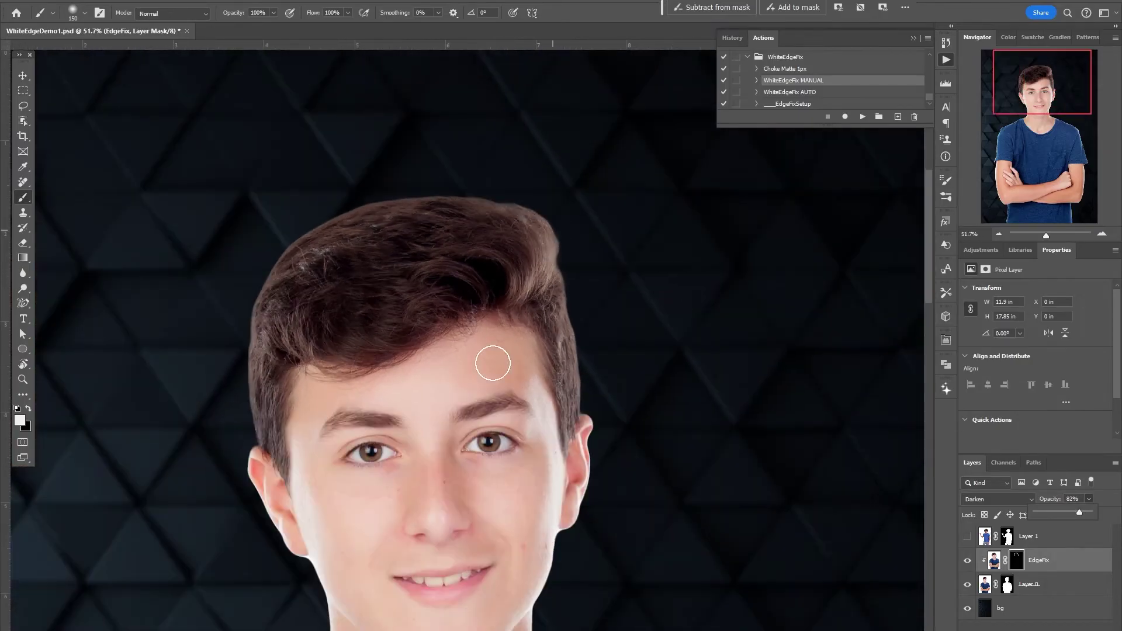
Toggle EdgeFix visibility repeatedly to compare edges, then apply its layer mask permanently
scroll(465, 277, down, 2)
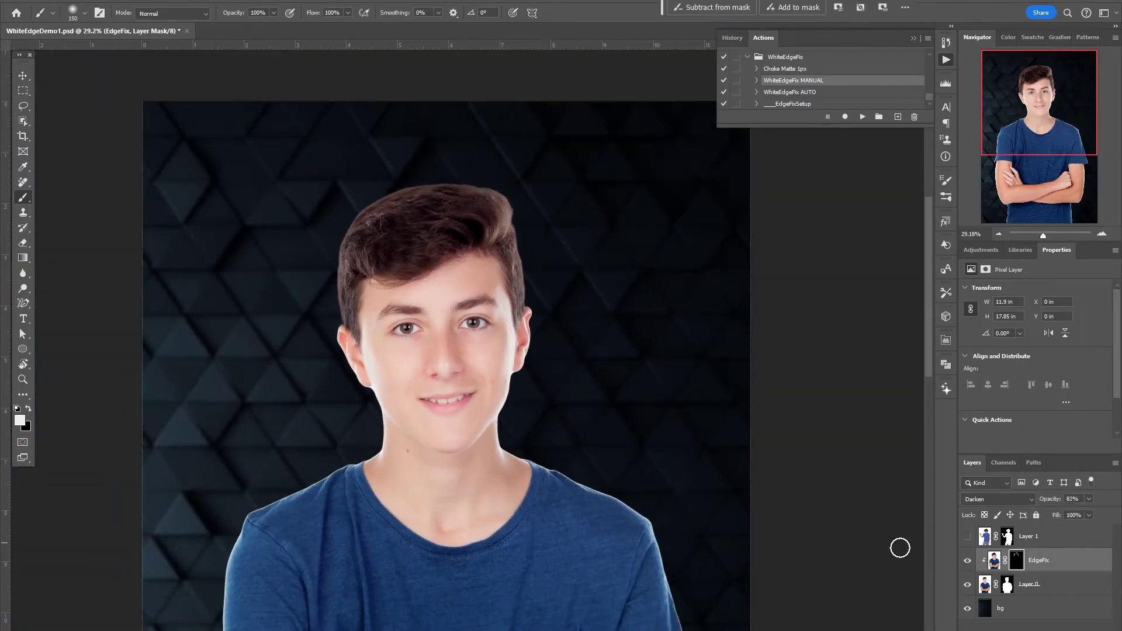
click(968, 562)
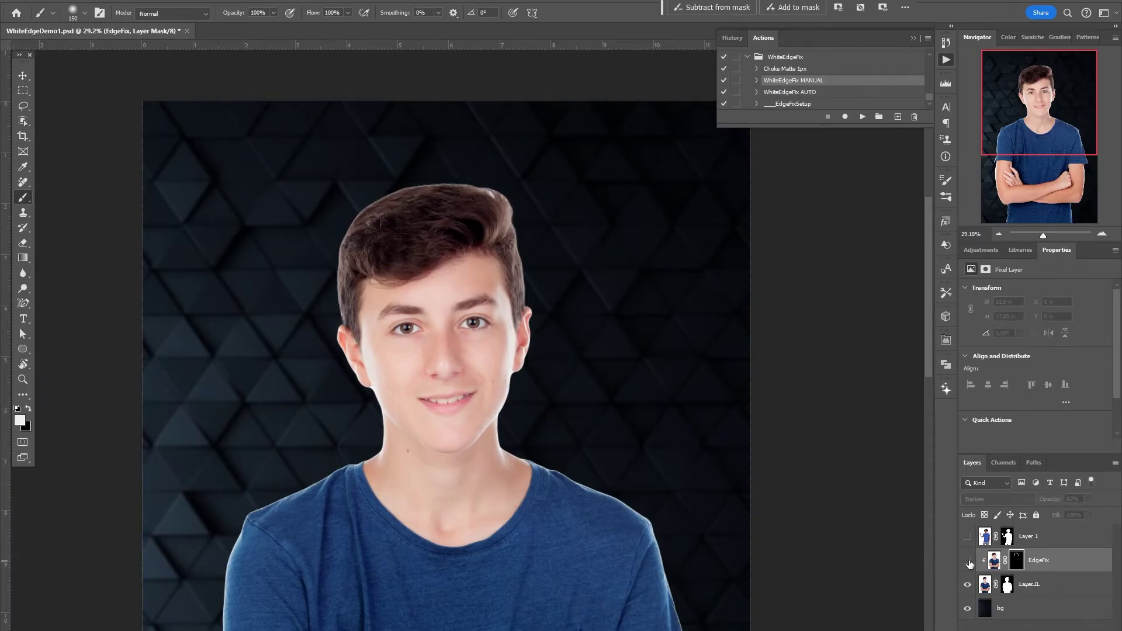
click(969, 562)
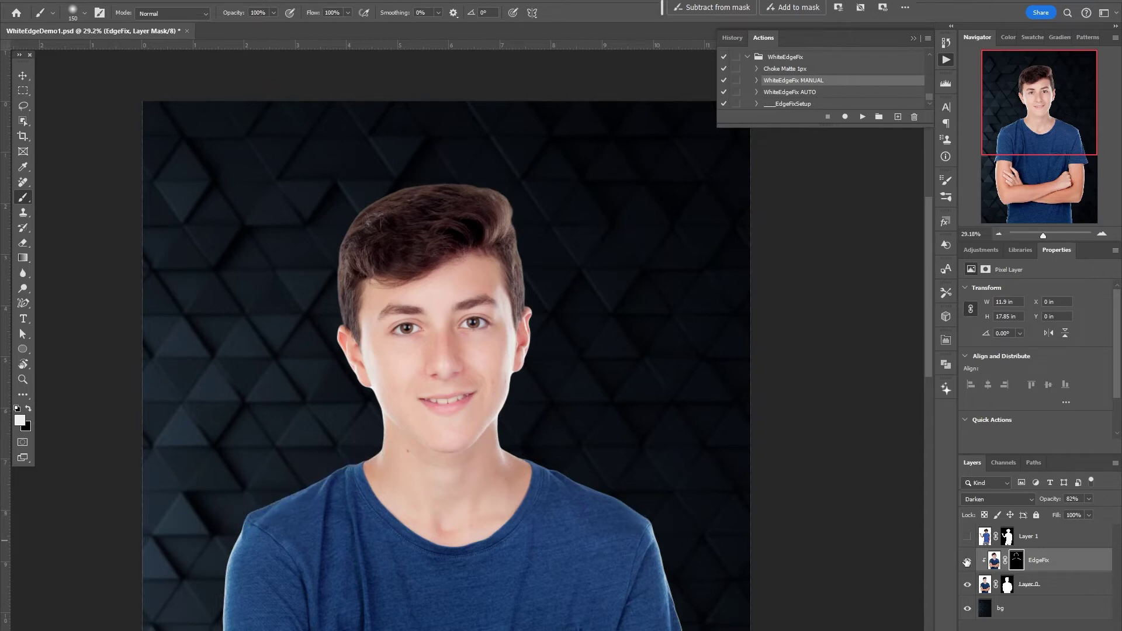
click(968, 562)
click(968, 561)
click(967, 561)
click(968, 561)
click(967, 561)
click(968, 561)
key(Delete)
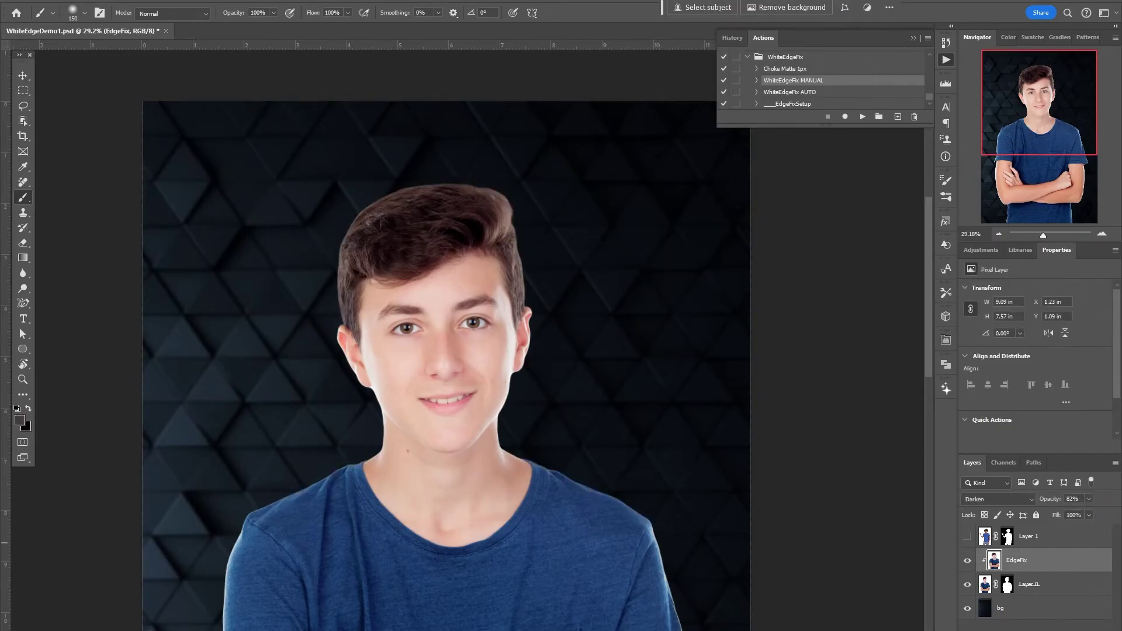
key(ctrl+e)
Show and select Layer 1, hide Layer 0, and run the WhiteEdgeFix AUTO action
click(967, 536)
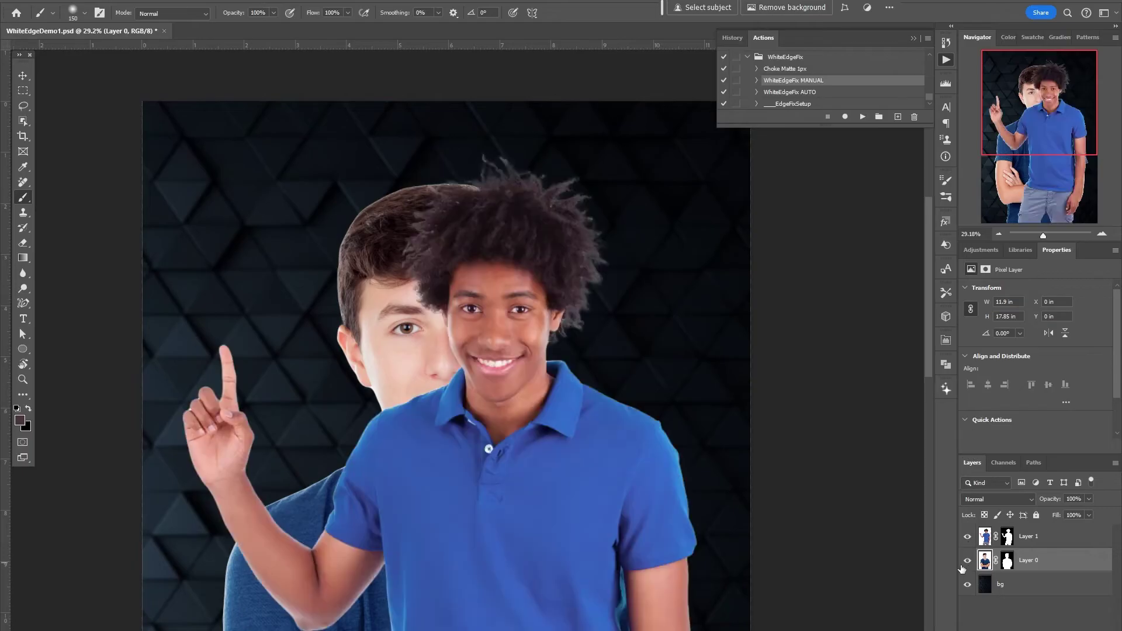
click(967, 560)
click(1041, 538)
scroll(492, 245, up, 2)
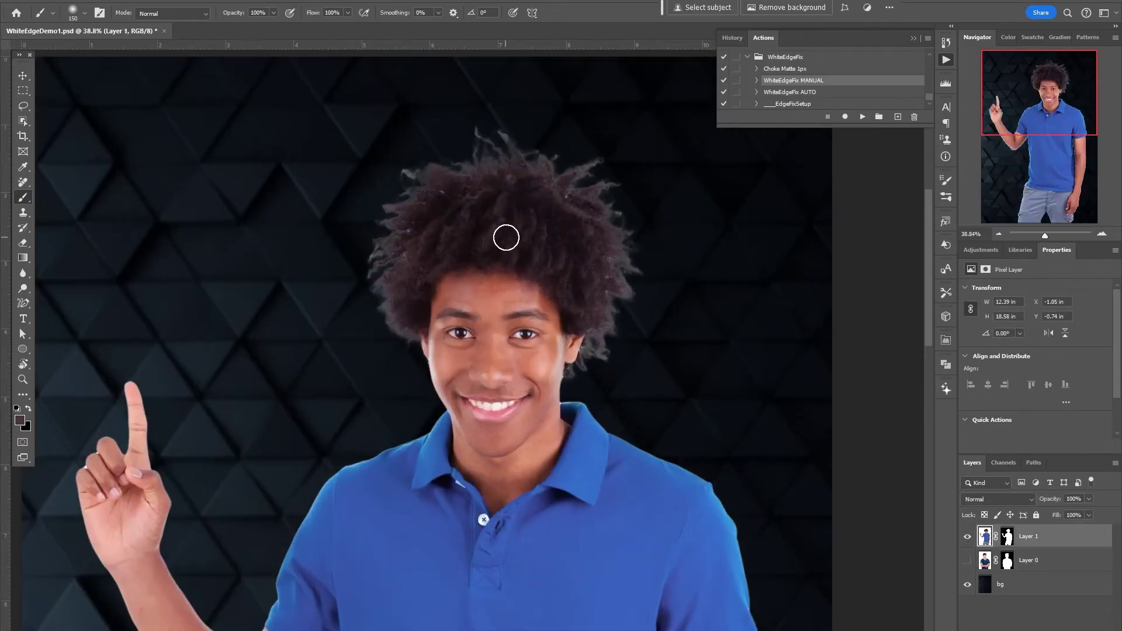
click(785, 93)
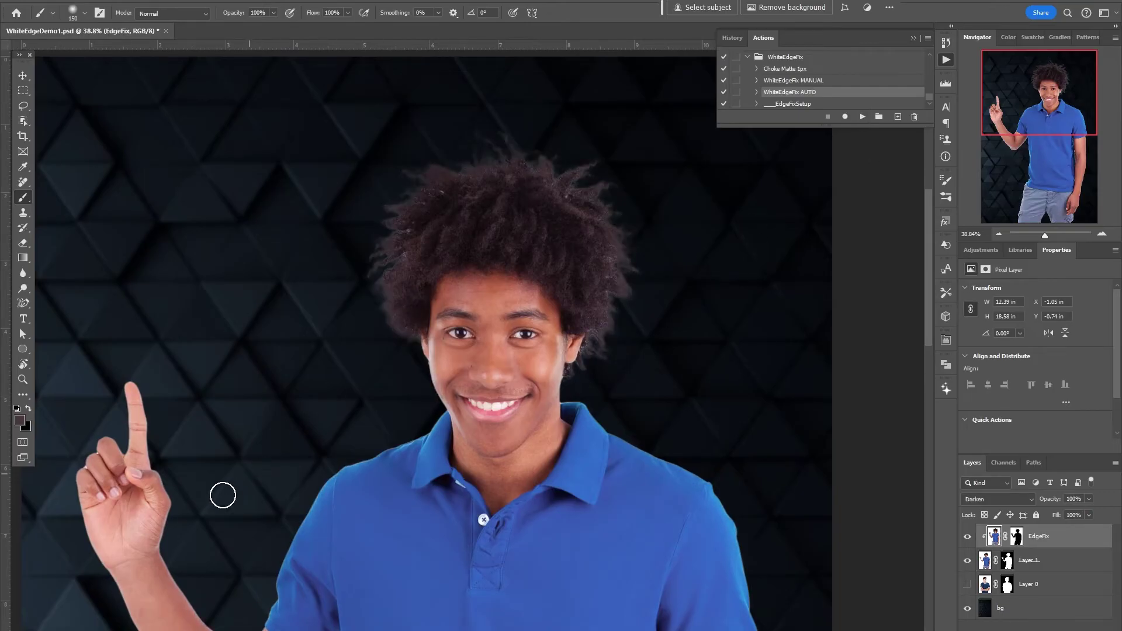
drag(540, 284, 481, 206)
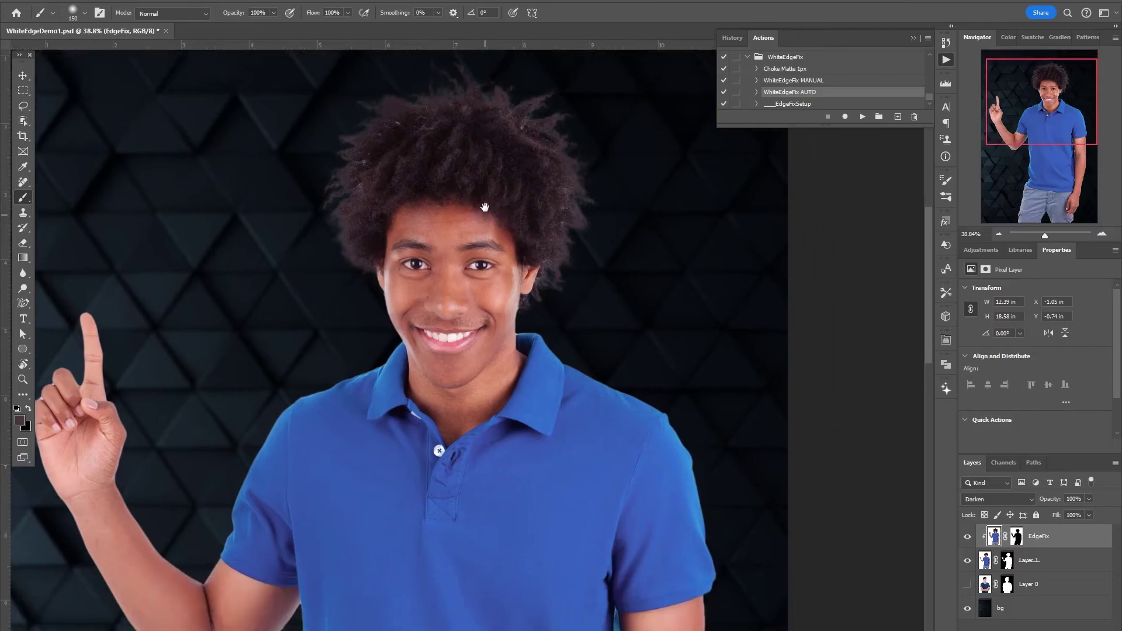
scroll(480, 210, down, 2)
scroll(188, 310, up, 2)
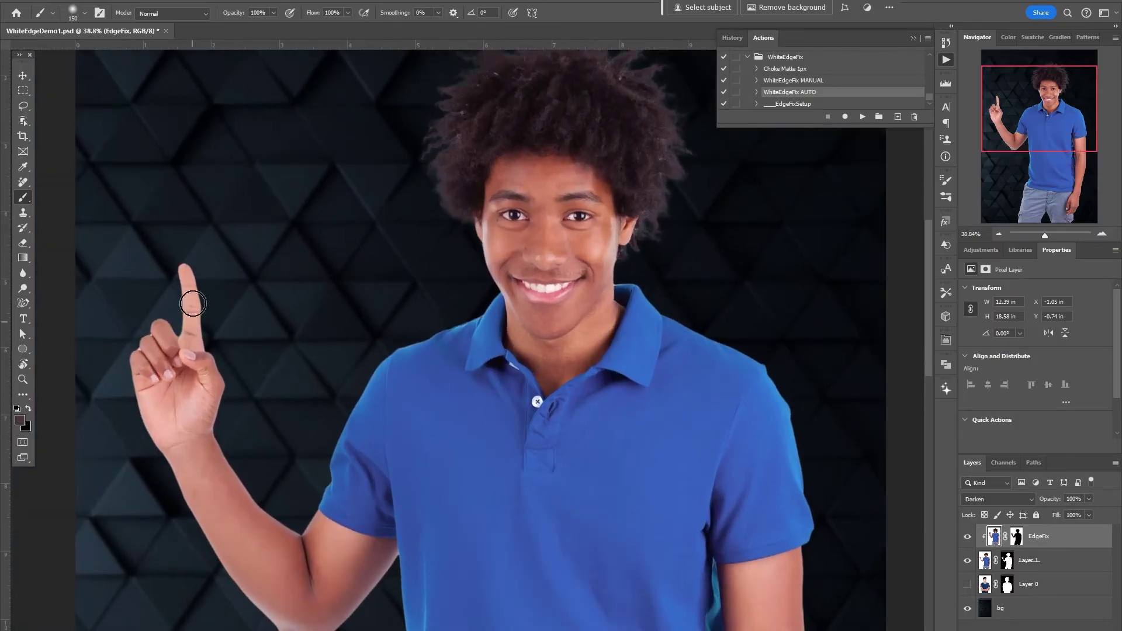
Toggle the new EdgeFix layer's visibility to compare the hair edges
click(968, 537)
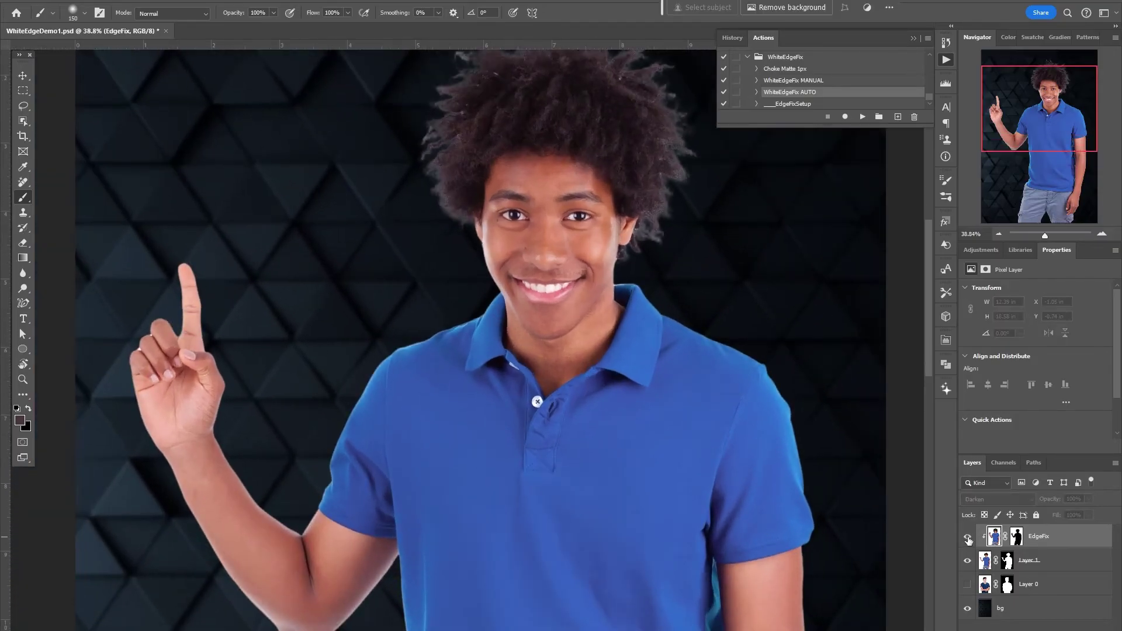
click(967, 537)
click(967, 537)
click(968, 537)
click(968, 538)
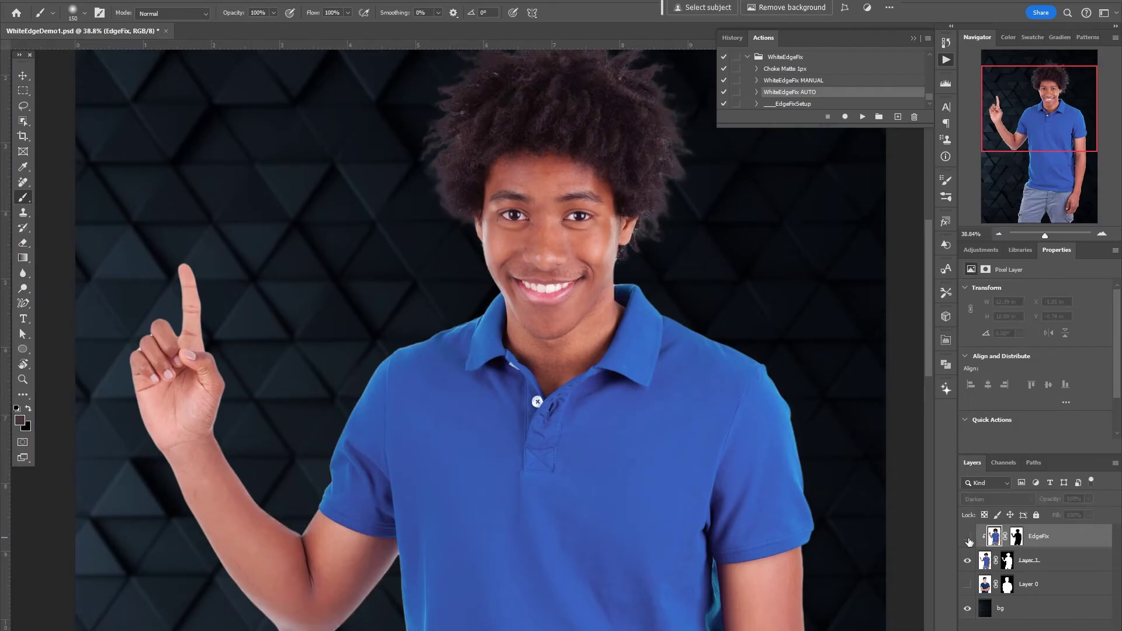
click(968, 538)
Compare EdgeFix edges, target its mask and swap colours, then delete Layer 1
scroll(696, 283, down, 2)
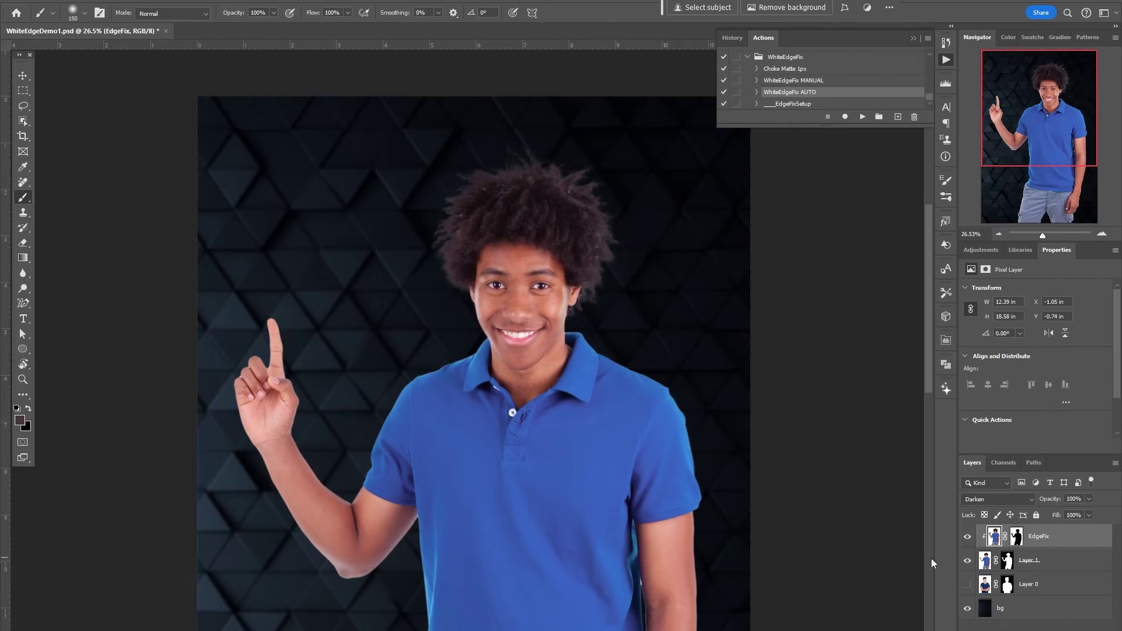
click(968, 538)
click(967, 538)
click(1018, 537)
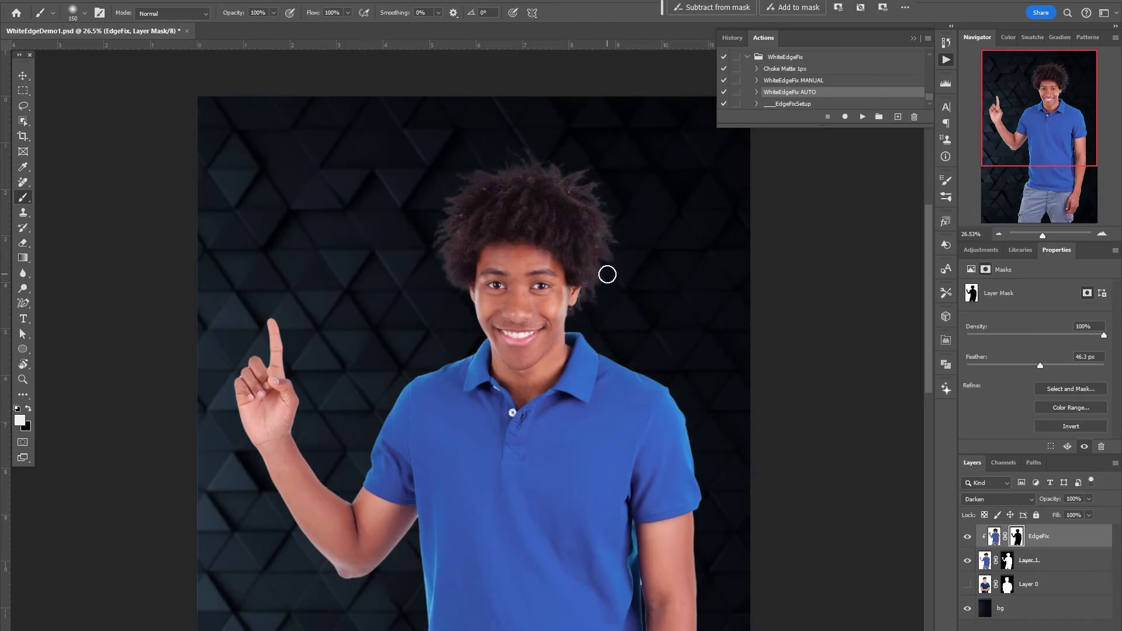
click(28, 409)
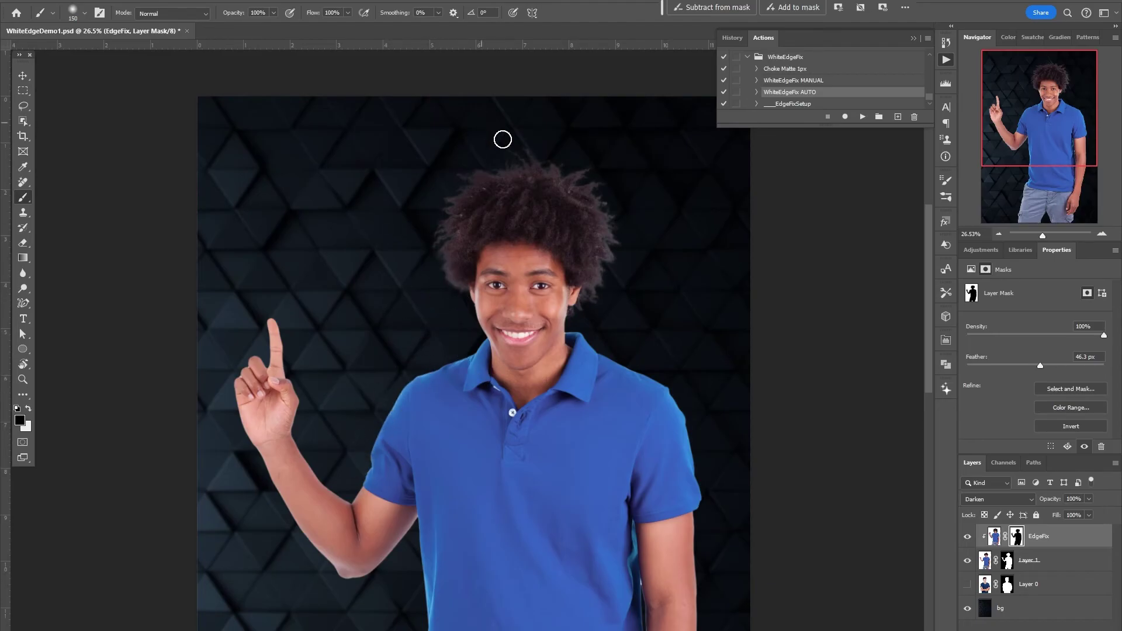
click(1055, 557)
key(Delete)
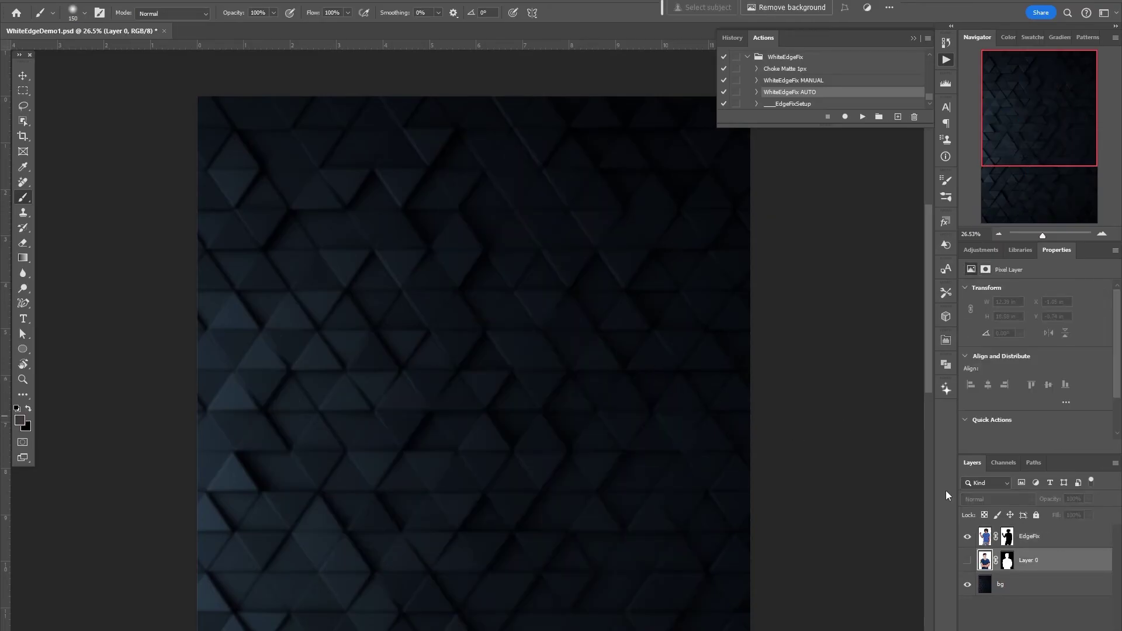
Show Layer 0, hide EdgeFix and bg, and lasso-select the boy's head with Object Selection
click(968, 536)
click(968, 560)
click(967, 584)
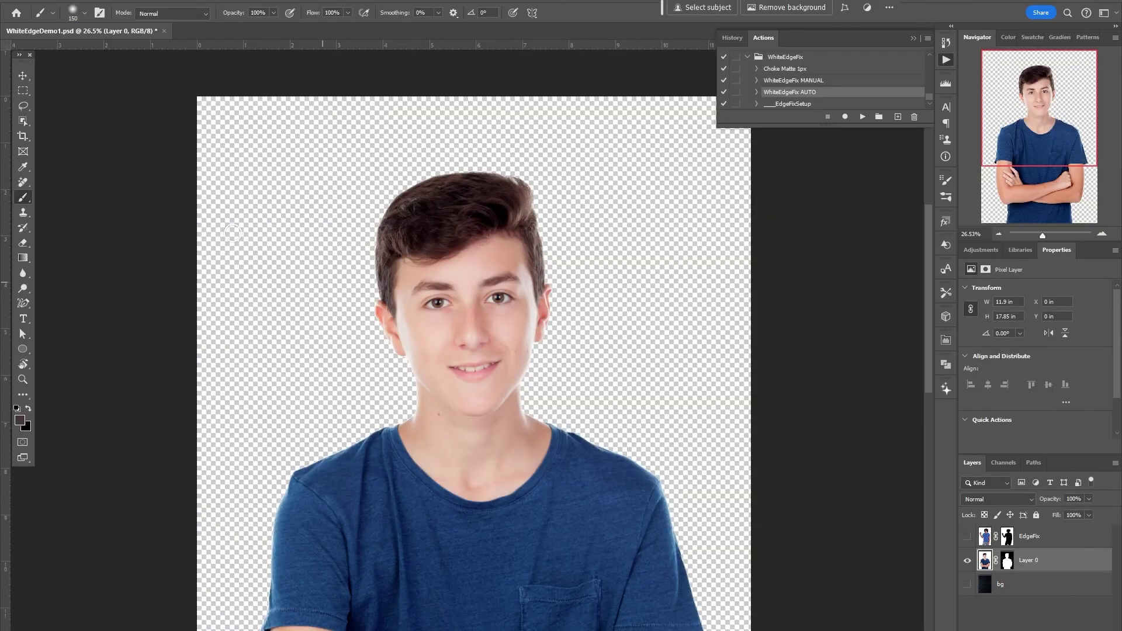
click(22, 121)
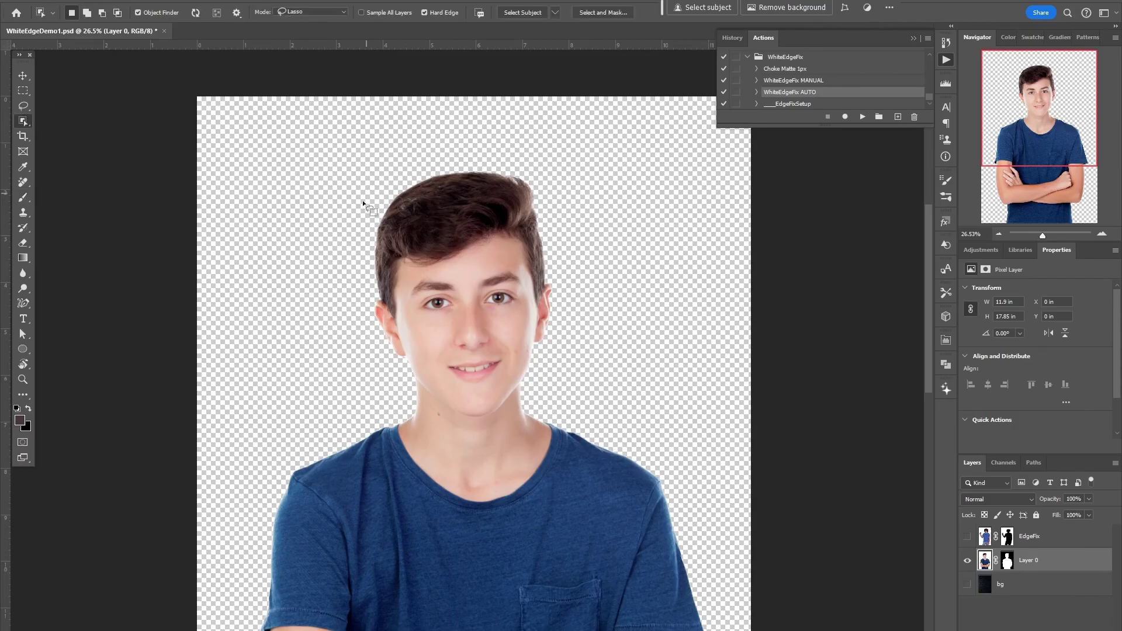
mouse_move(366, 195)
mouse_down()
mouse_move(348, 256)
mouse_move(367, 327)
mouse_up()
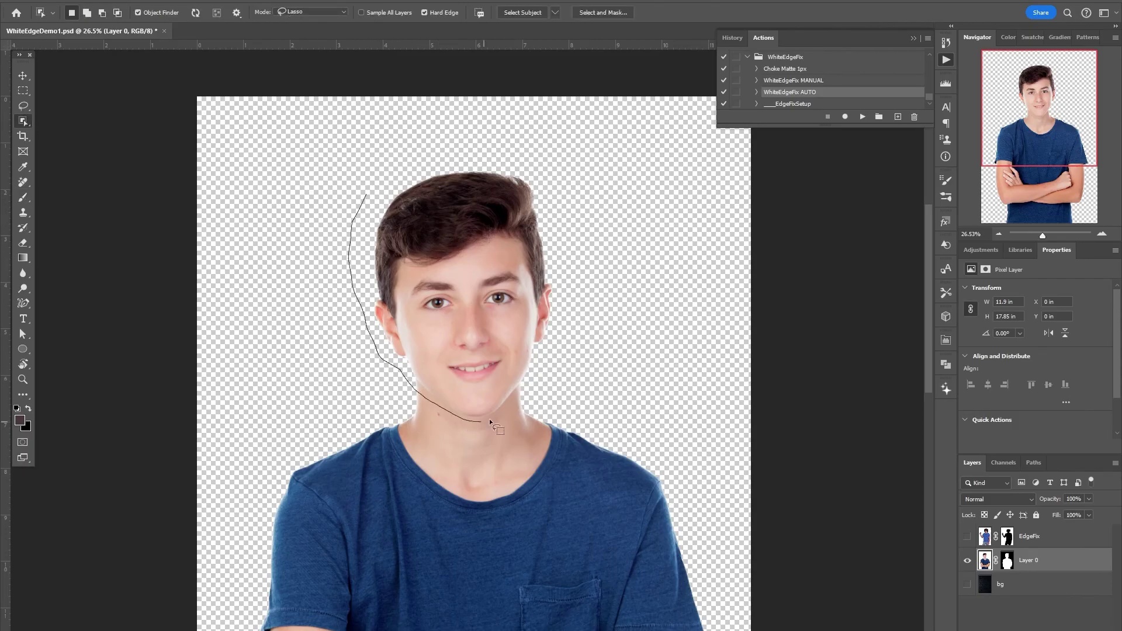
drag(540, 370, 350, 355)
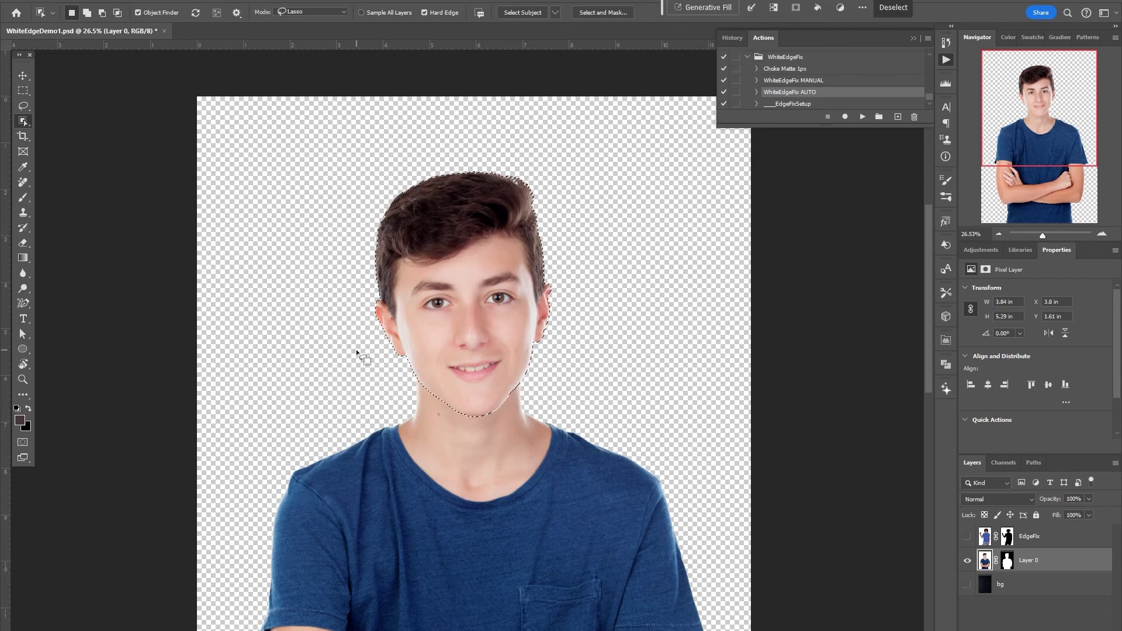
Replace Layer 0's old mask with a new mask from the head selection
right_click(1007, 561)
click(1037, 478)
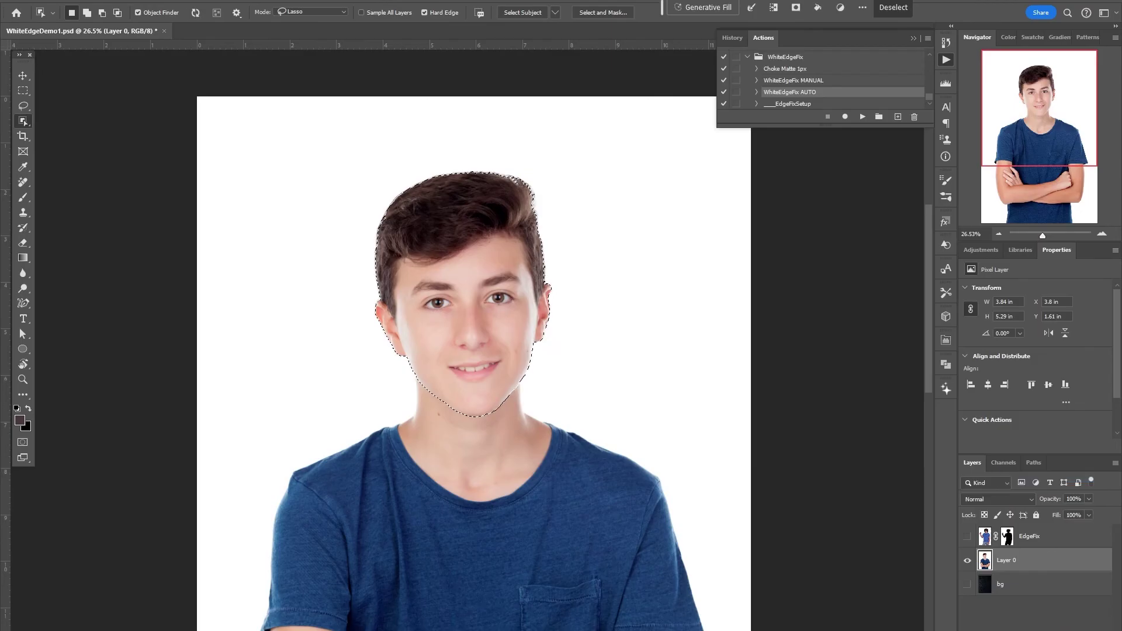
click(1046, 619)
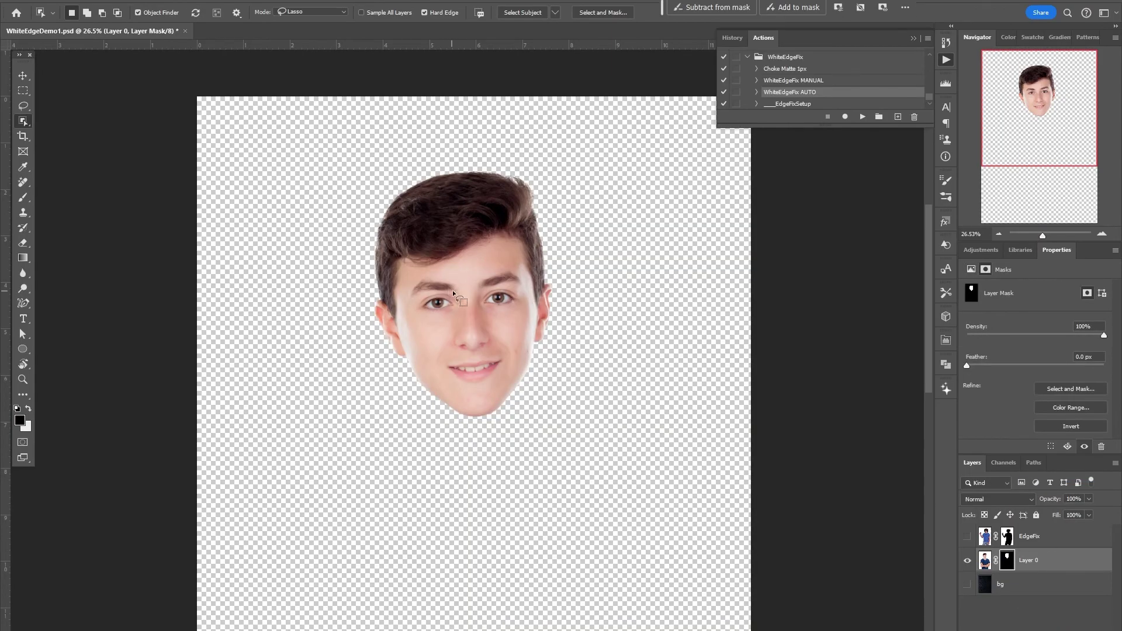
scroll(454, 294, down, 3)
Create registration dots with the Lightning CutLines plugin and export the cutout as HeadTest1
click(227, 3)
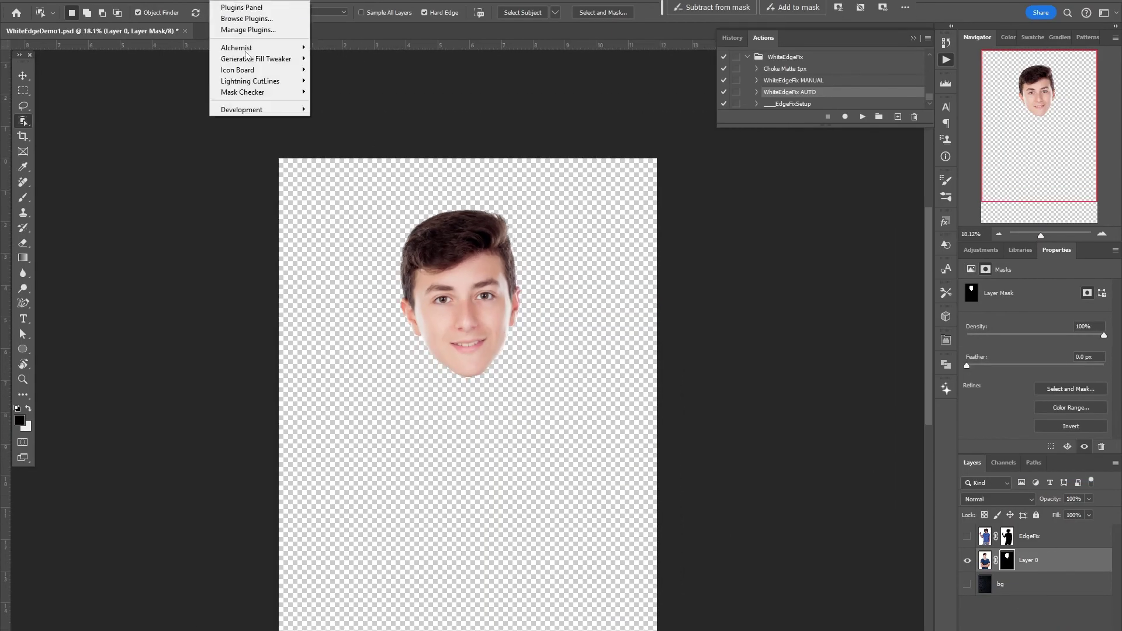
mouse_move(290, 83)
click(342, 82)
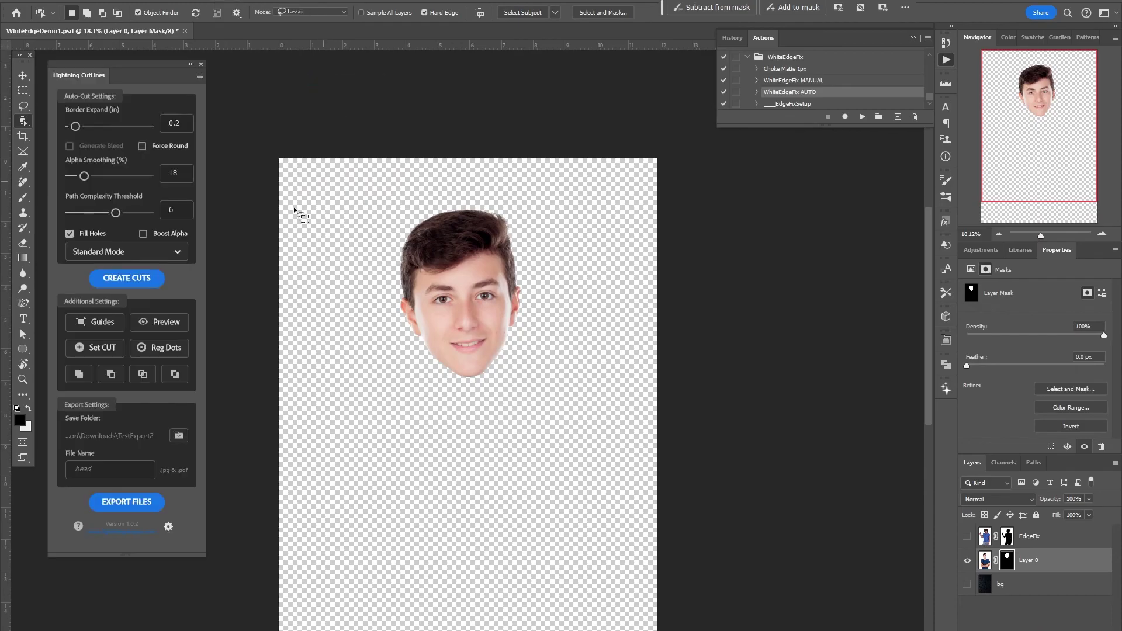
click(135, 279)
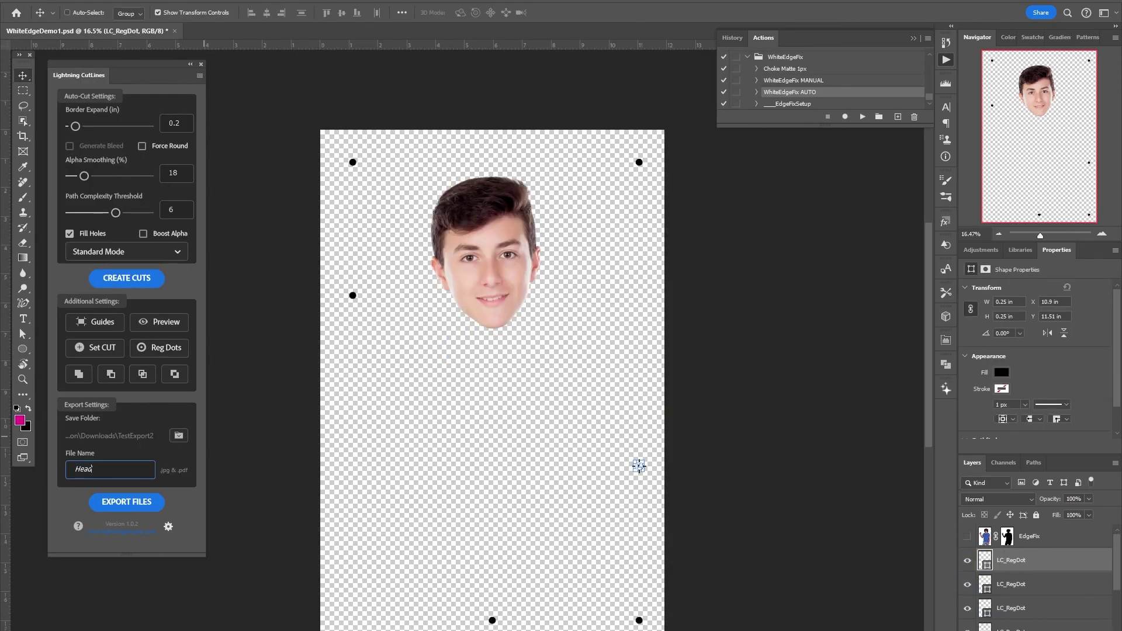
click(146, 502)
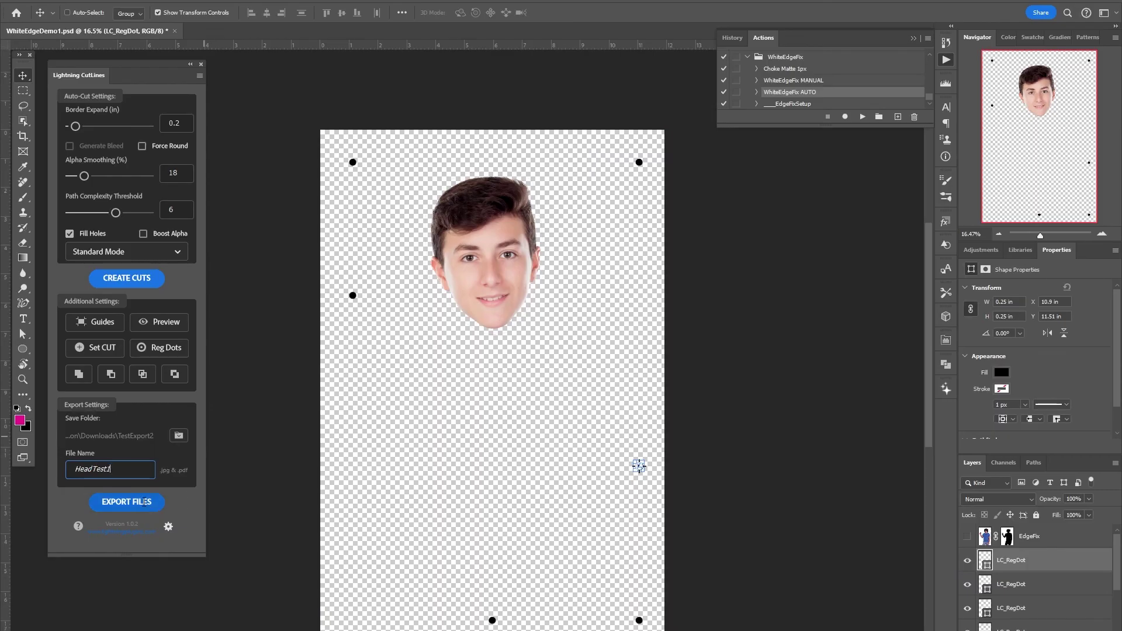